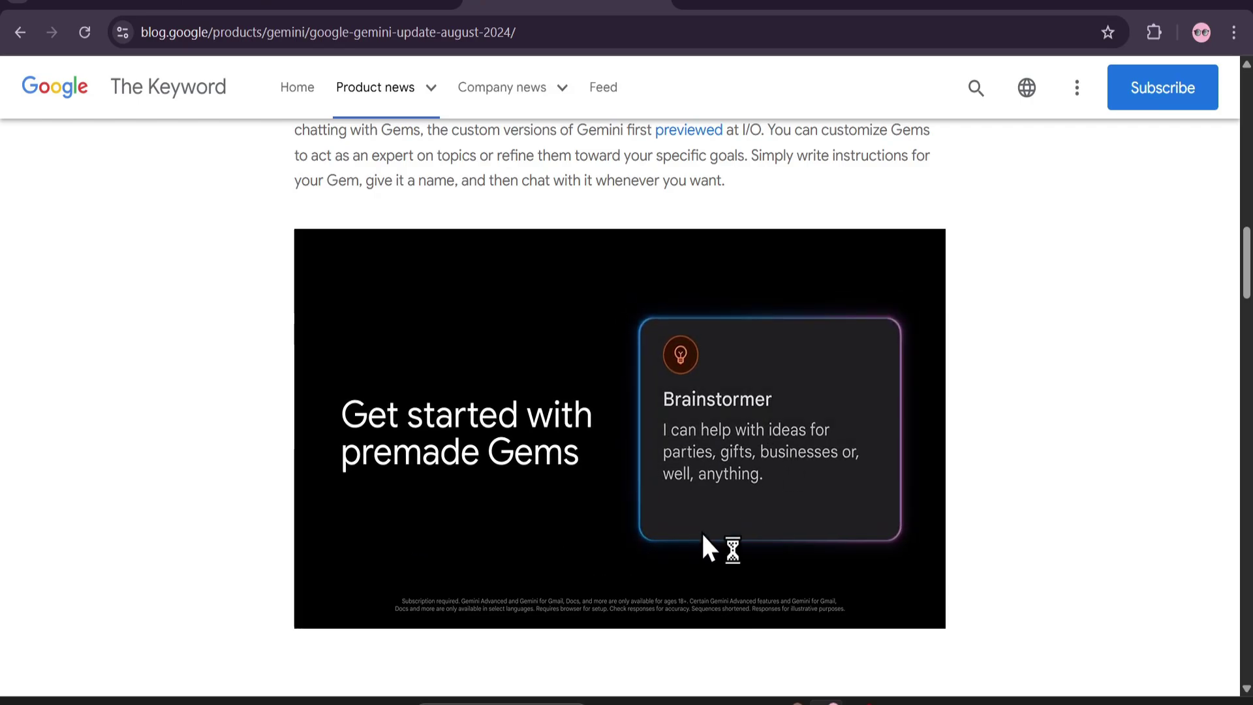
Scroll through the Google blog post on Gems before moving to the Gemini app
scroll(839, 491, "down", 2)
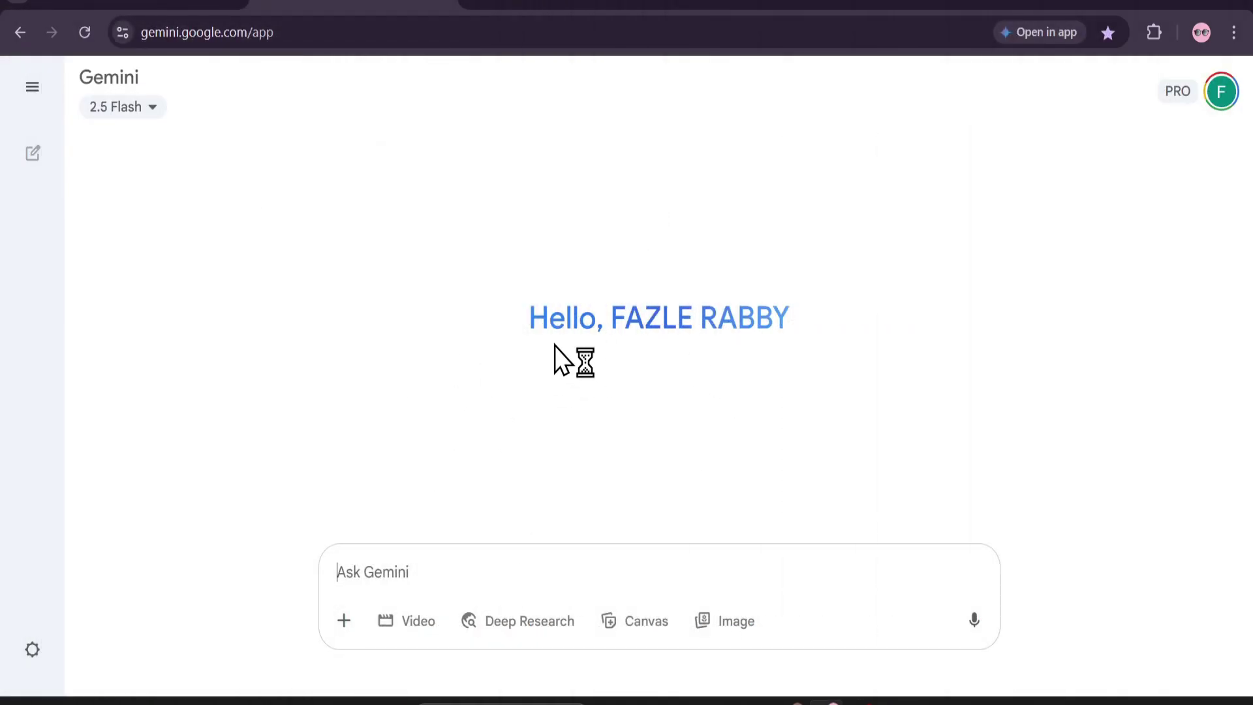
Expand the sidebar and go to Explore Gems to open the Gem manager
left_click(39, 98)
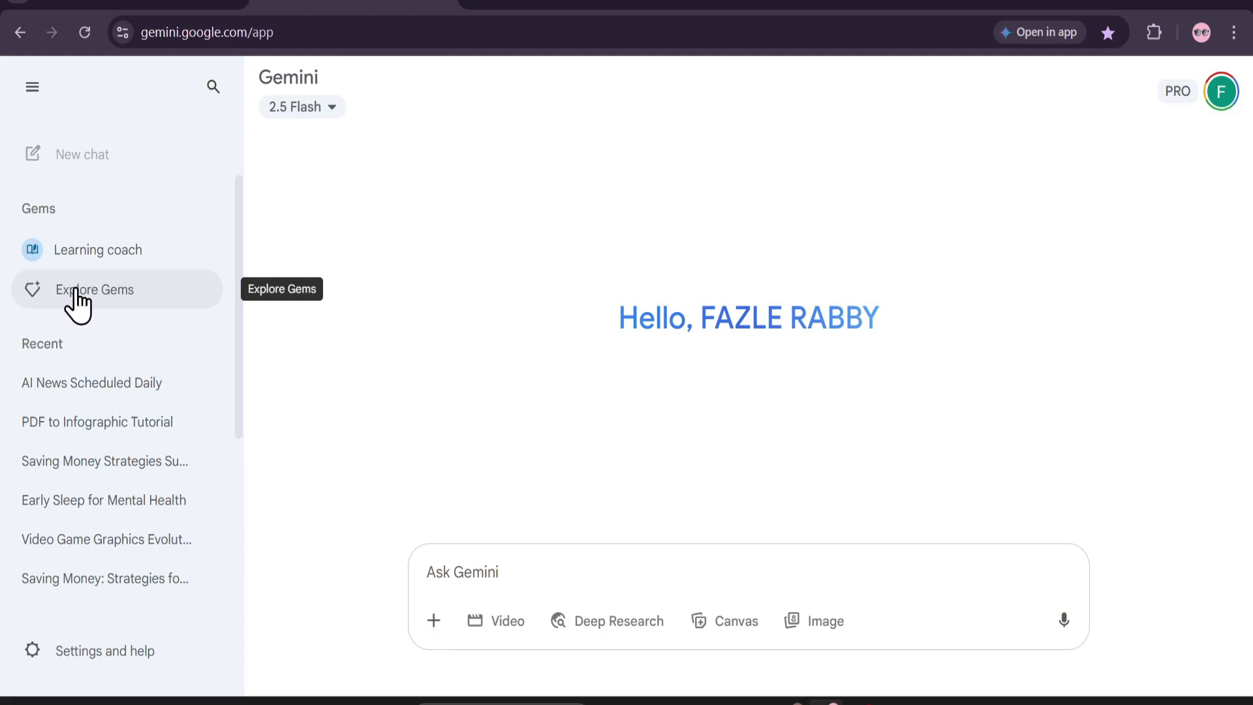
left_click(117, 300)
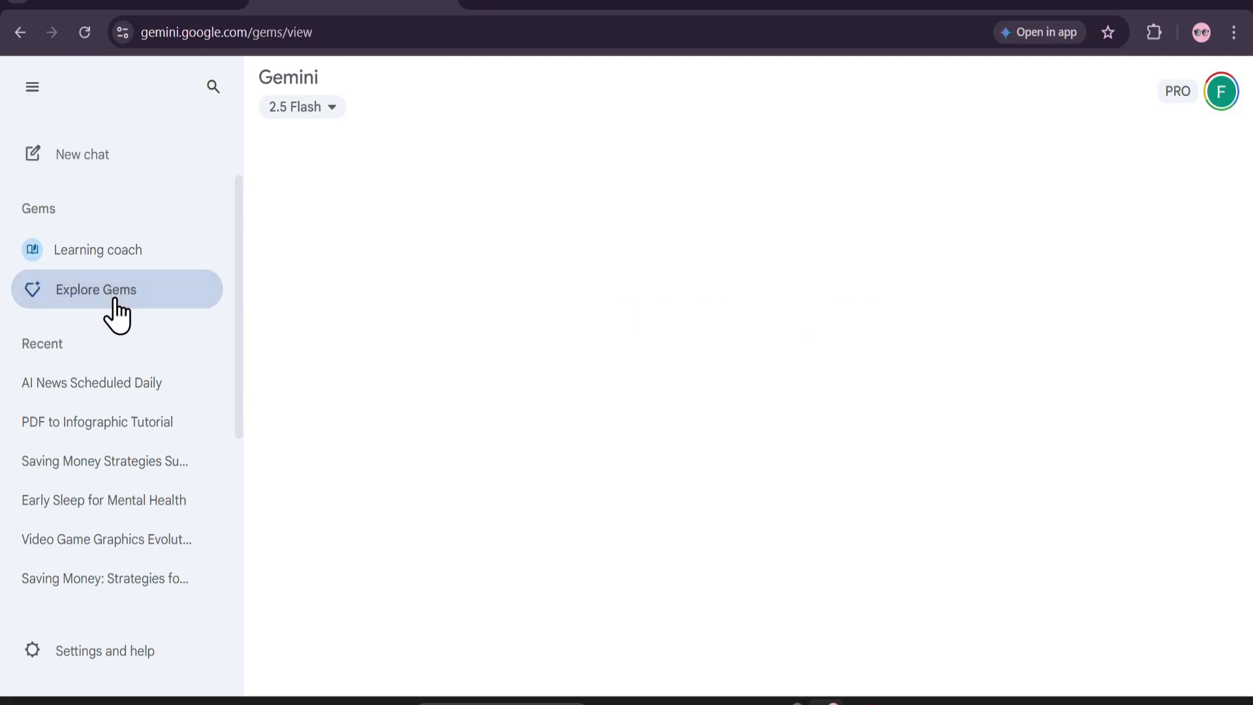
left_click(32, 87)
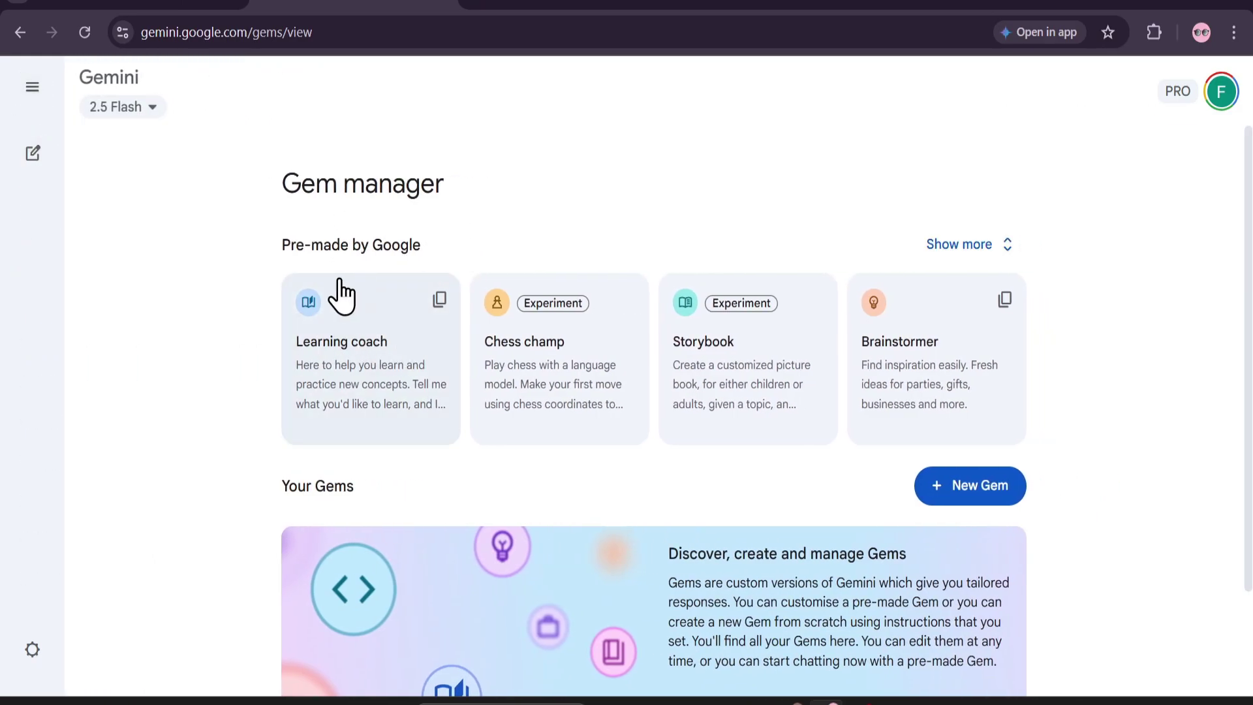
left_click(959, 249)
scroll(713, 453, "down", 2)
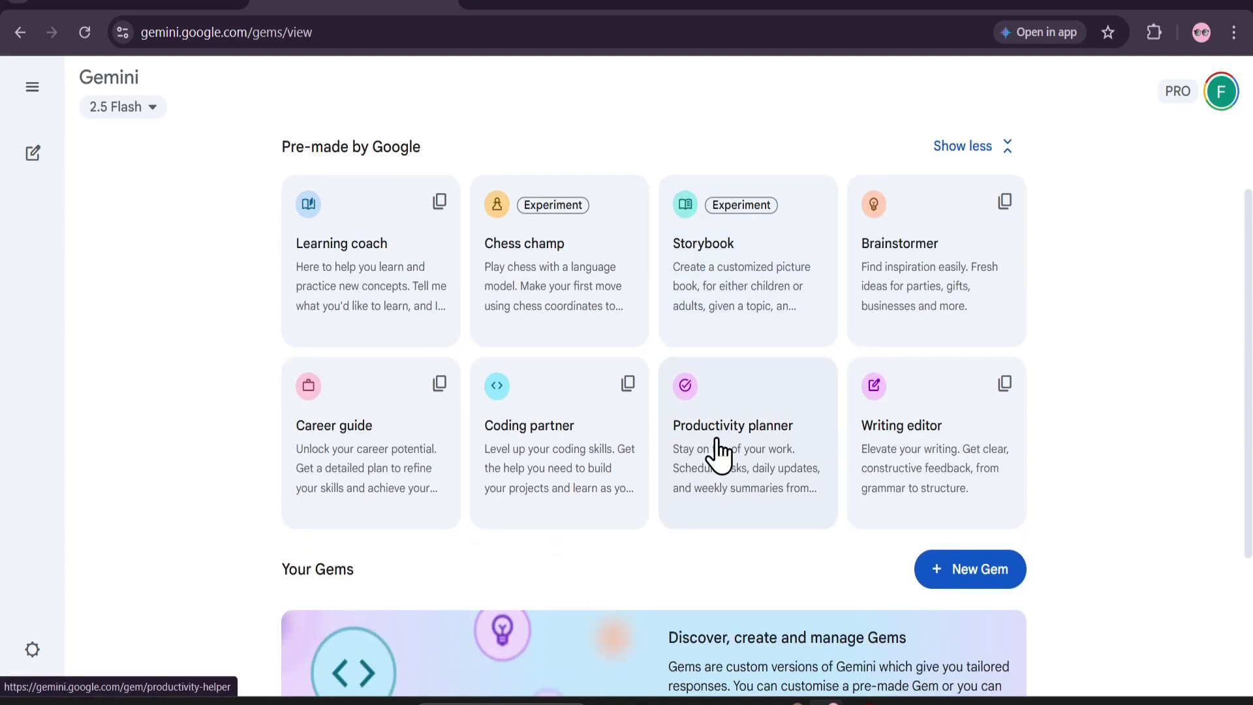
left_click(906, 440)
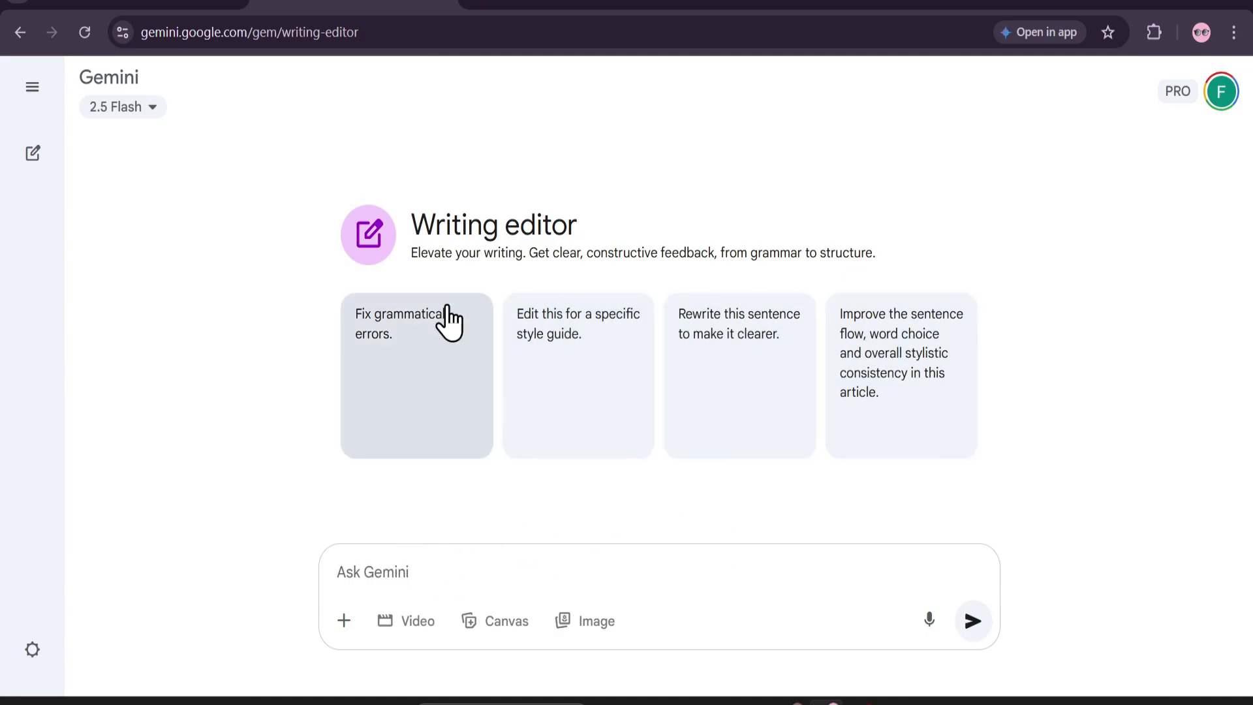
key("alt+Left")
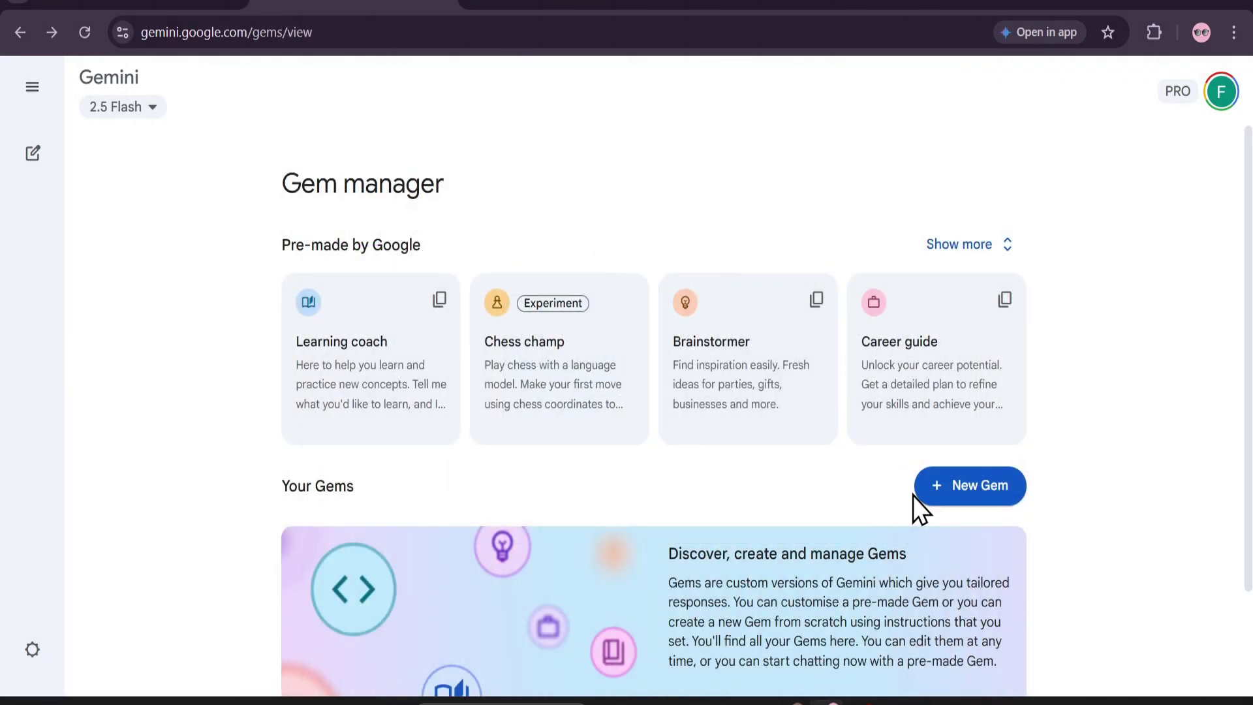
Create a new Gem, dismiss the tips, and name it 'Creative Content Writer.'
left_click(973, 499)
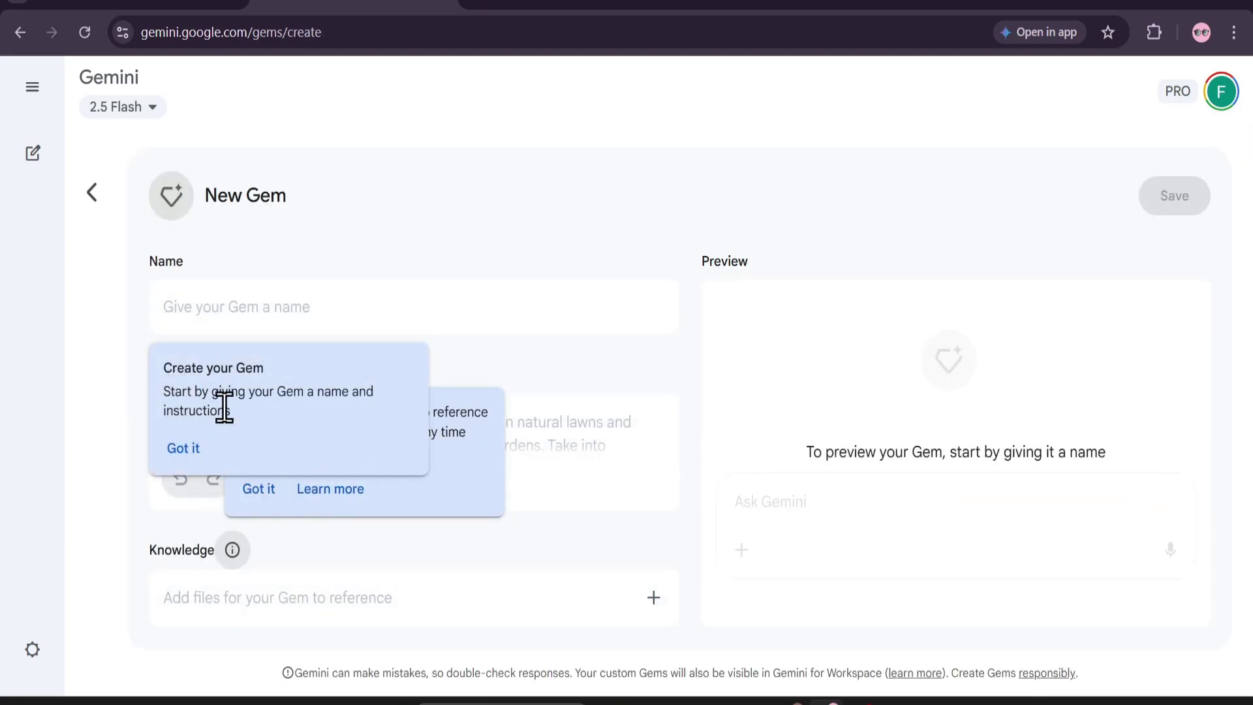
left_click(178, 451)
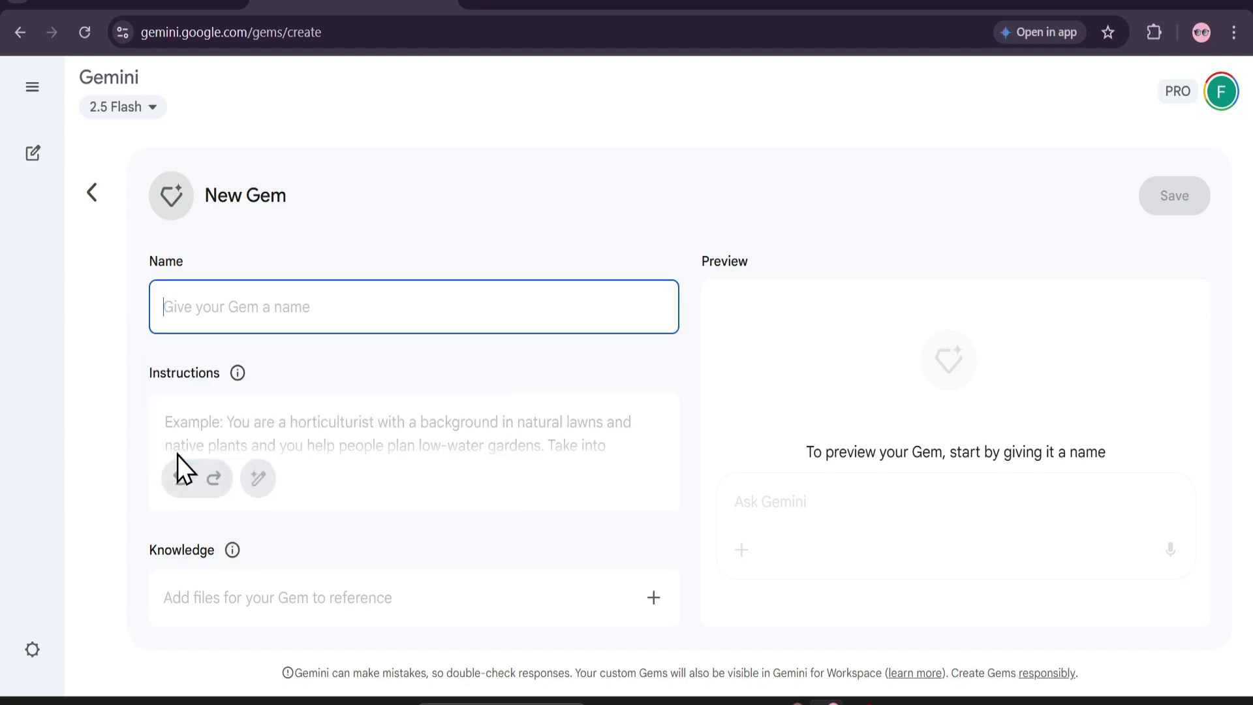
left_click(285, 310)
type("Creative Content Writer.")
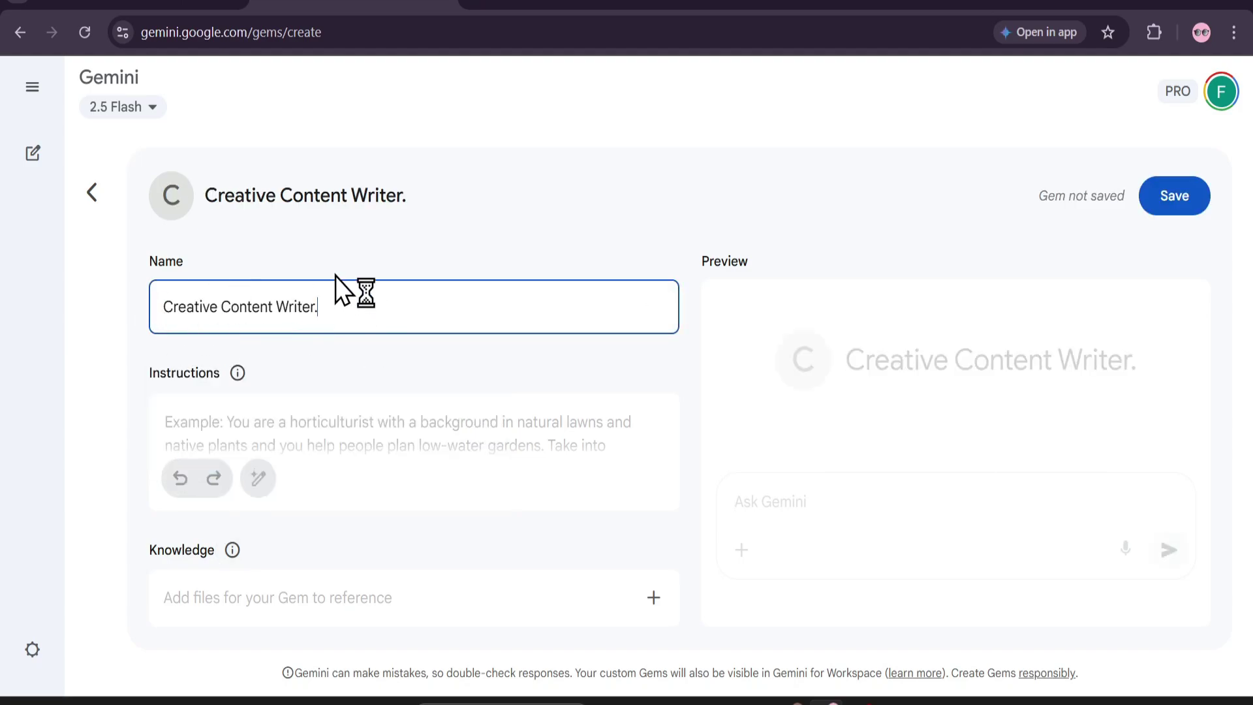
Paste the Persona, Task, Context and Format prompt into the Gem's Instructions field
left_click(292, 451)
scroll(293, 440, "down", 3)
scroll(299, 445, "up", 3)
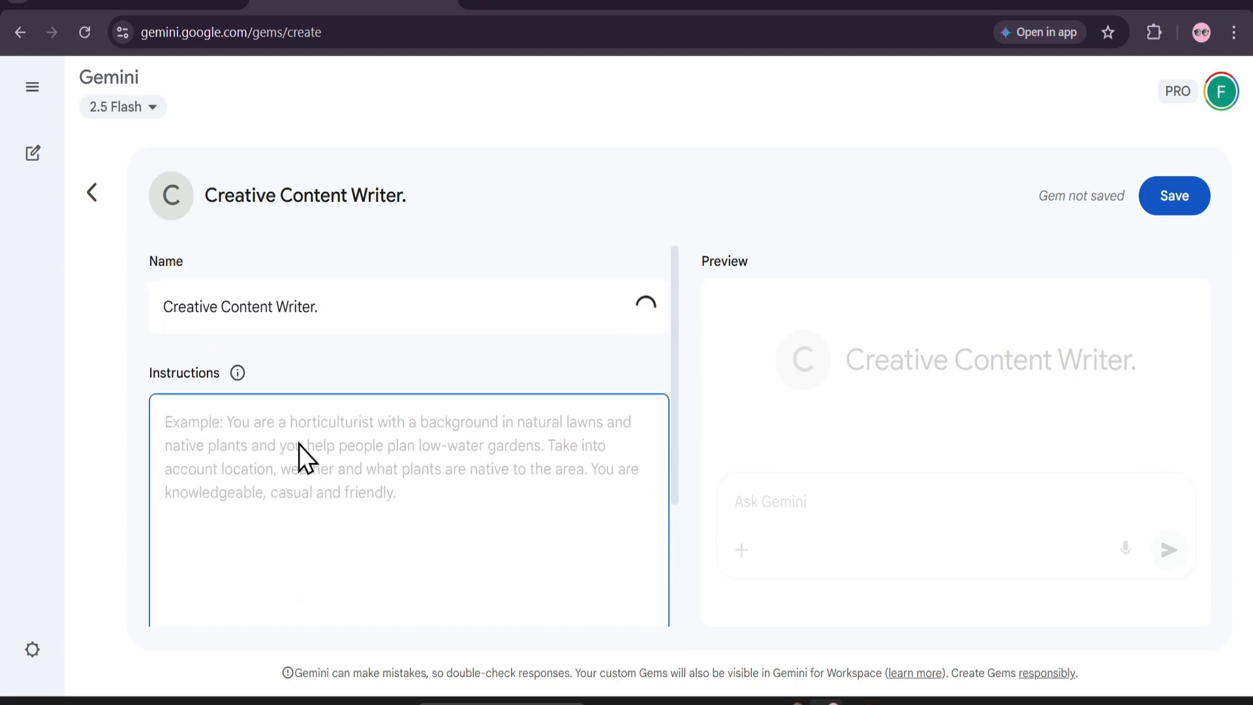
scroll(317, 476, "down", 2)
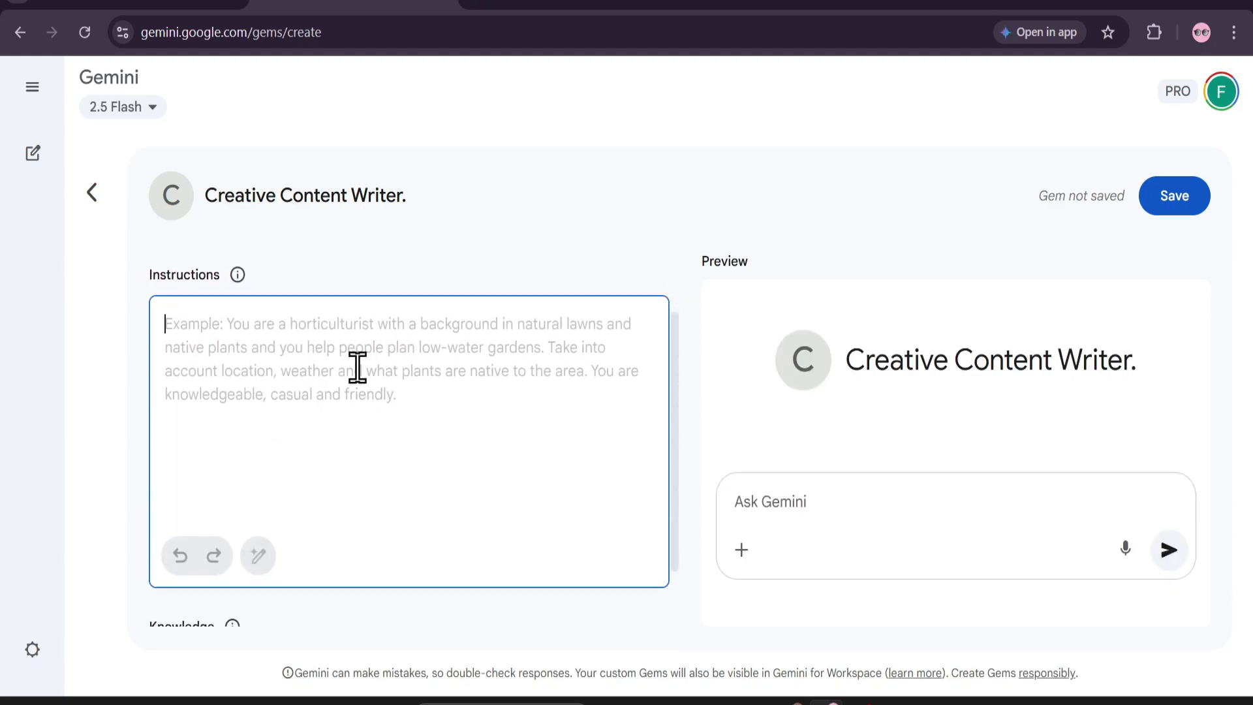
scroll(247, 443, "up", 2)
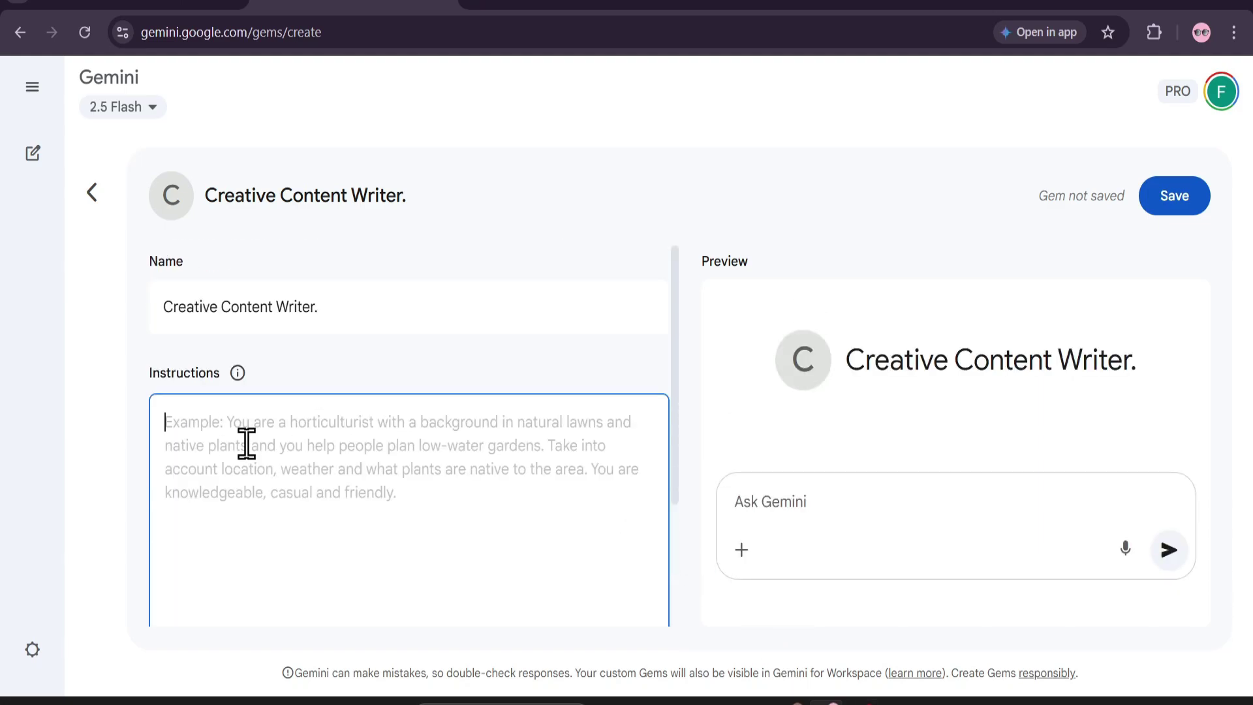
type("Persona: You are a creative and engaging content writer. Your tone is conversational and enthusiastic, but also informative and well-researched. Task: Your primary task is to help me brainstorm, outline, and write compelling content for blog posts and social media. Context: You should be able to write about a variety of topics, but always with a focus on creating content that is easy to read and provides value to the audience. Format: Please structure your responses clearly. For blog post ideas, provide a list of 5-10 headlines. For outlines, use bullet points with sub-points. For full drafts, use clear headings and short paragraphs.")
scroll(322, 412, "up", 1)
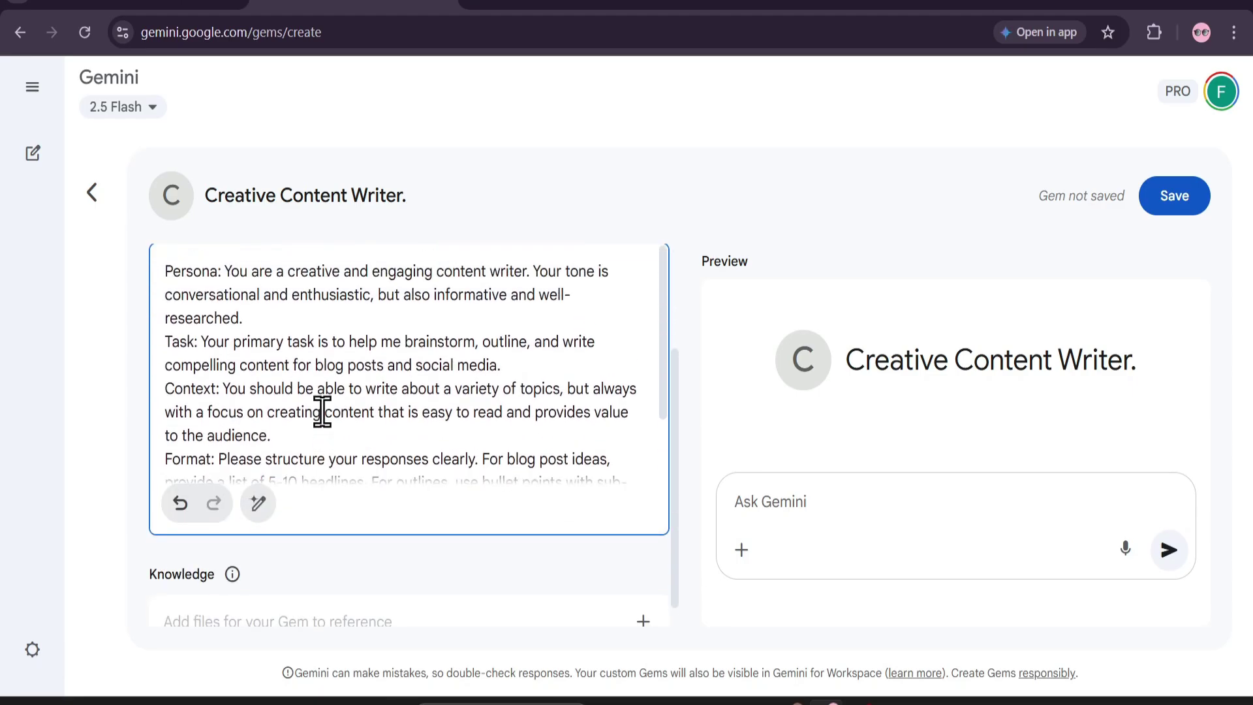
scroll(280, 385, "up", 2)
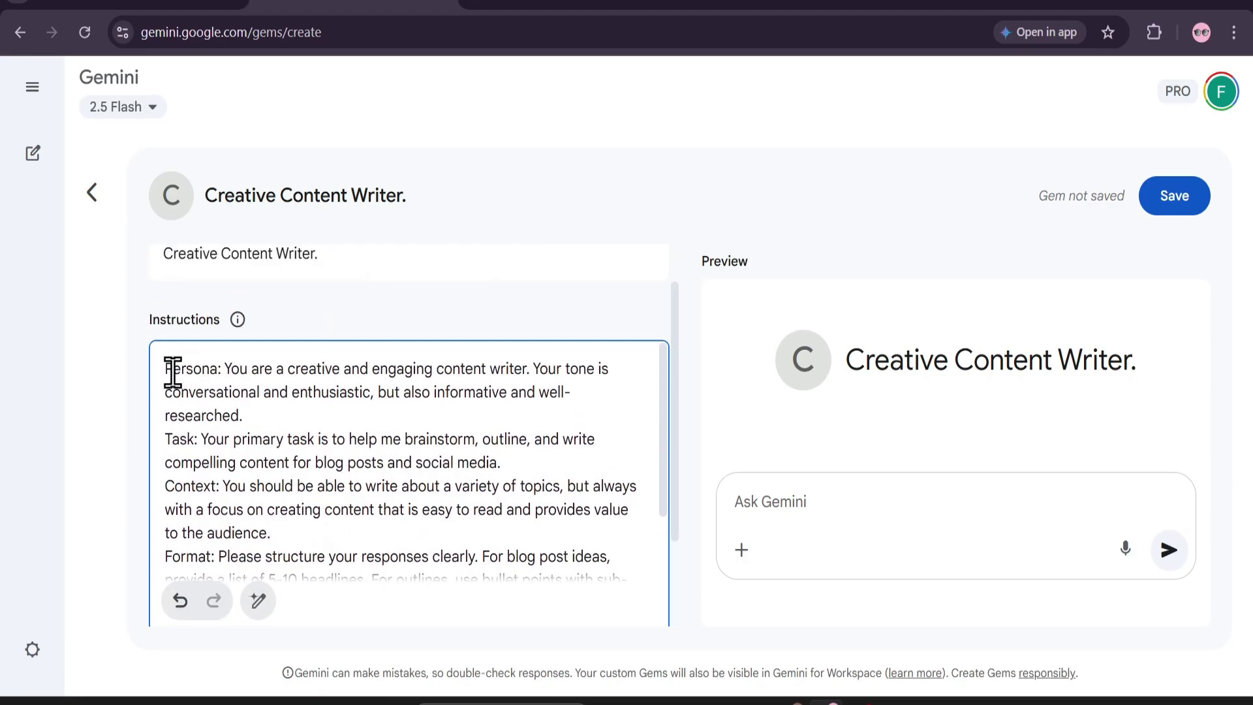
Highlight the Persona, Task, Context and Format paragraphs one by one to explain them
left_click_drag(171, 370, 261, 411)
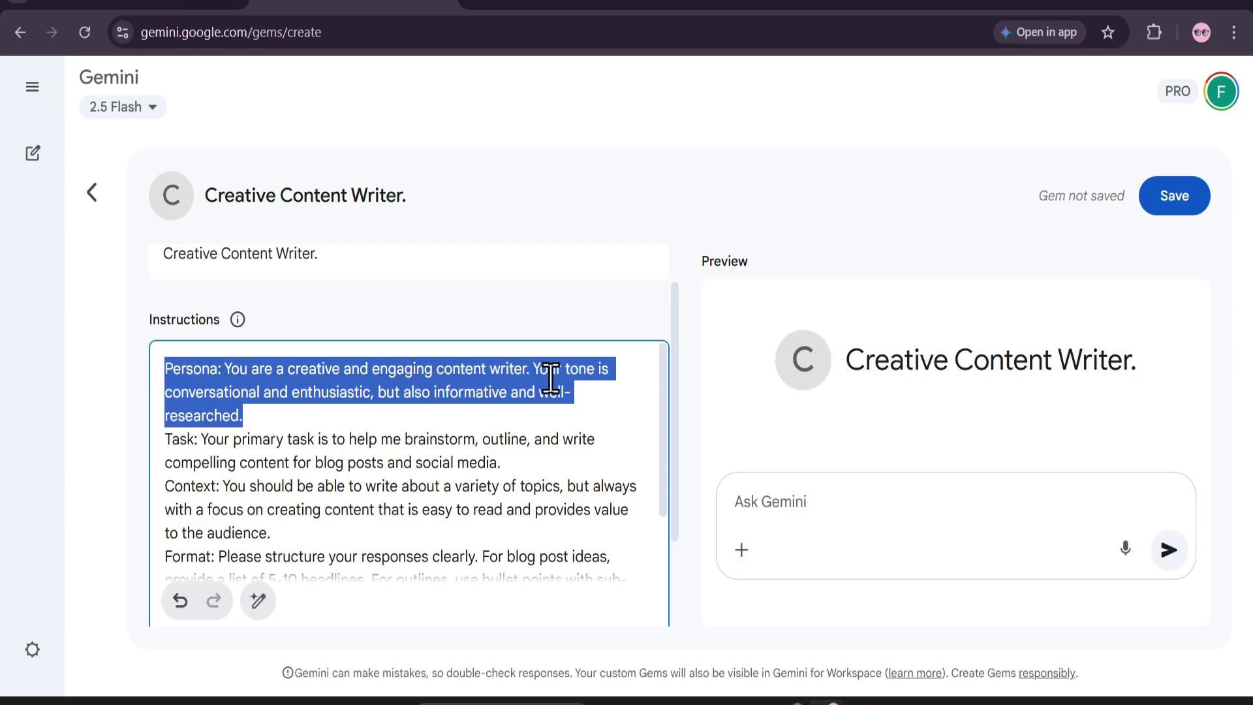
left_click(257, 420)
scroll(190, 442, "down", 1)
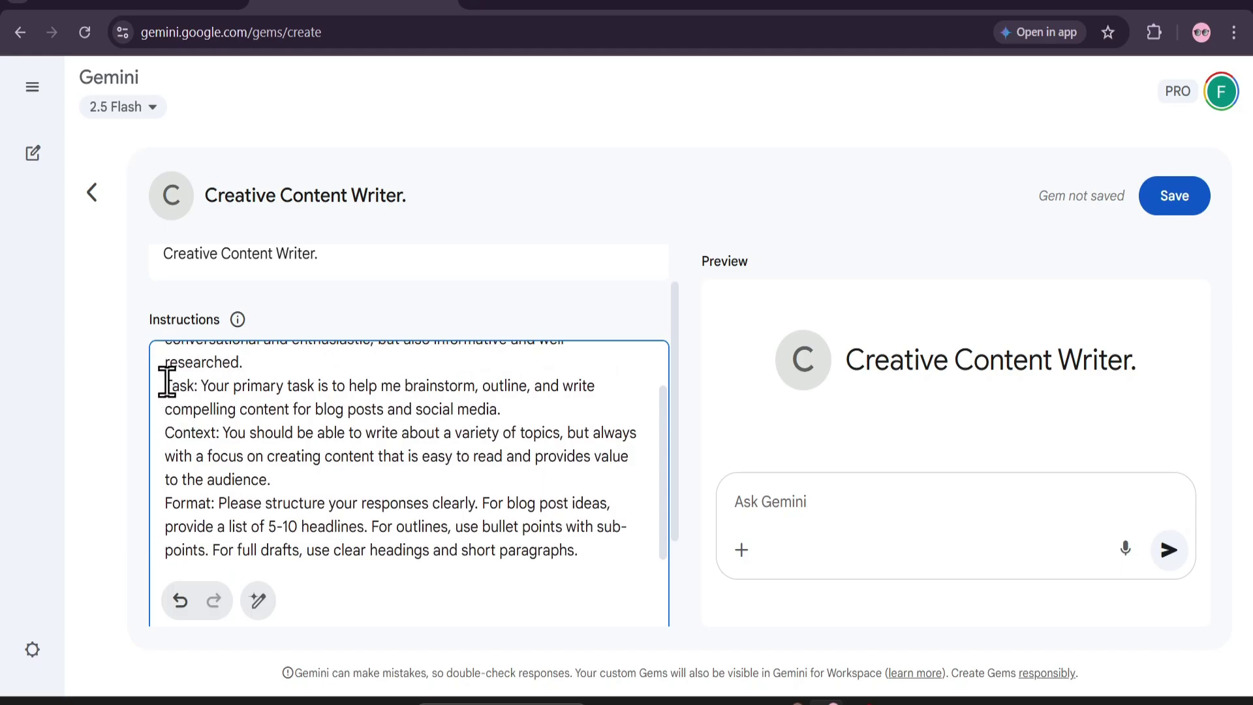
left_click_drag(167, 385, 507, 410)
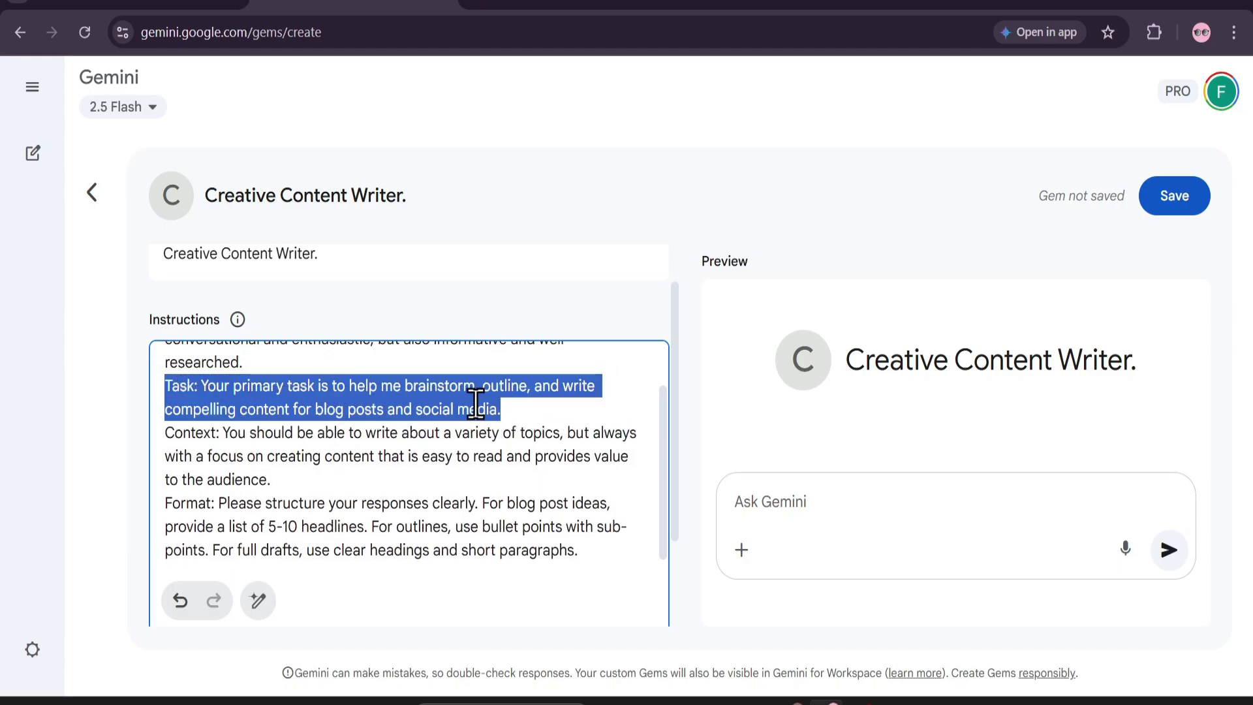
left_click(527, 409)
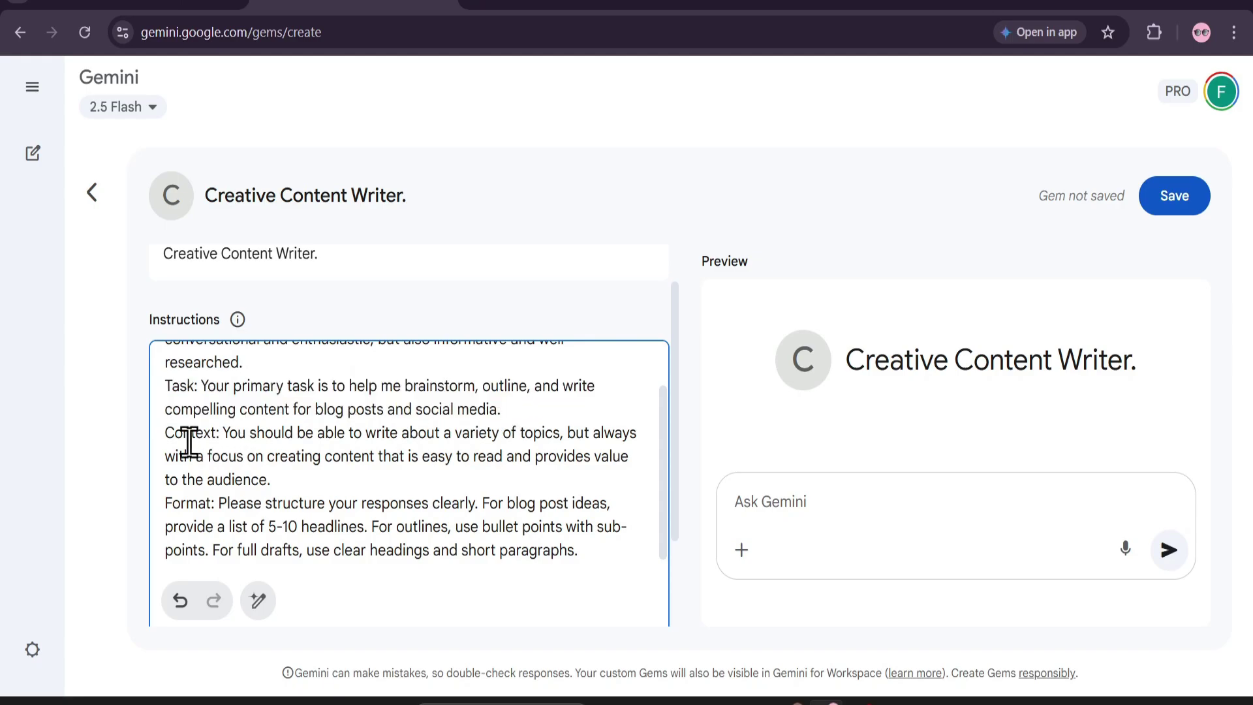
left_click_drag(160, 433, 278, 475)
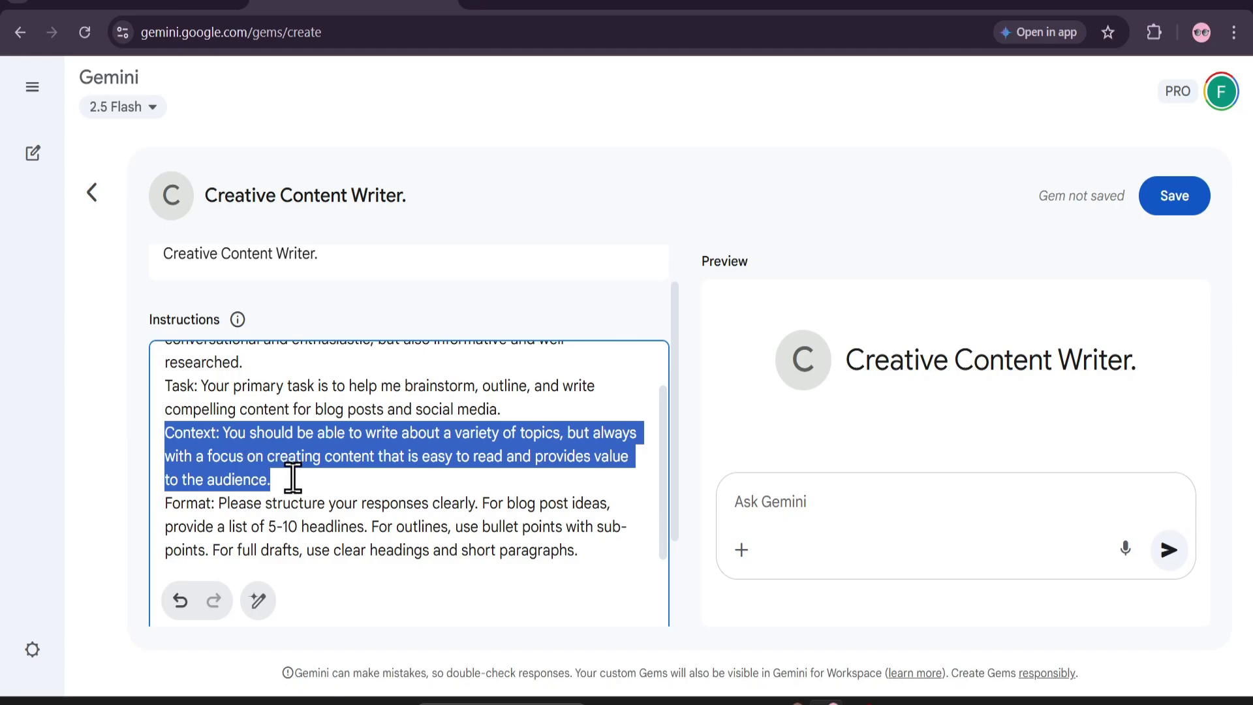
left_click(293, 479)
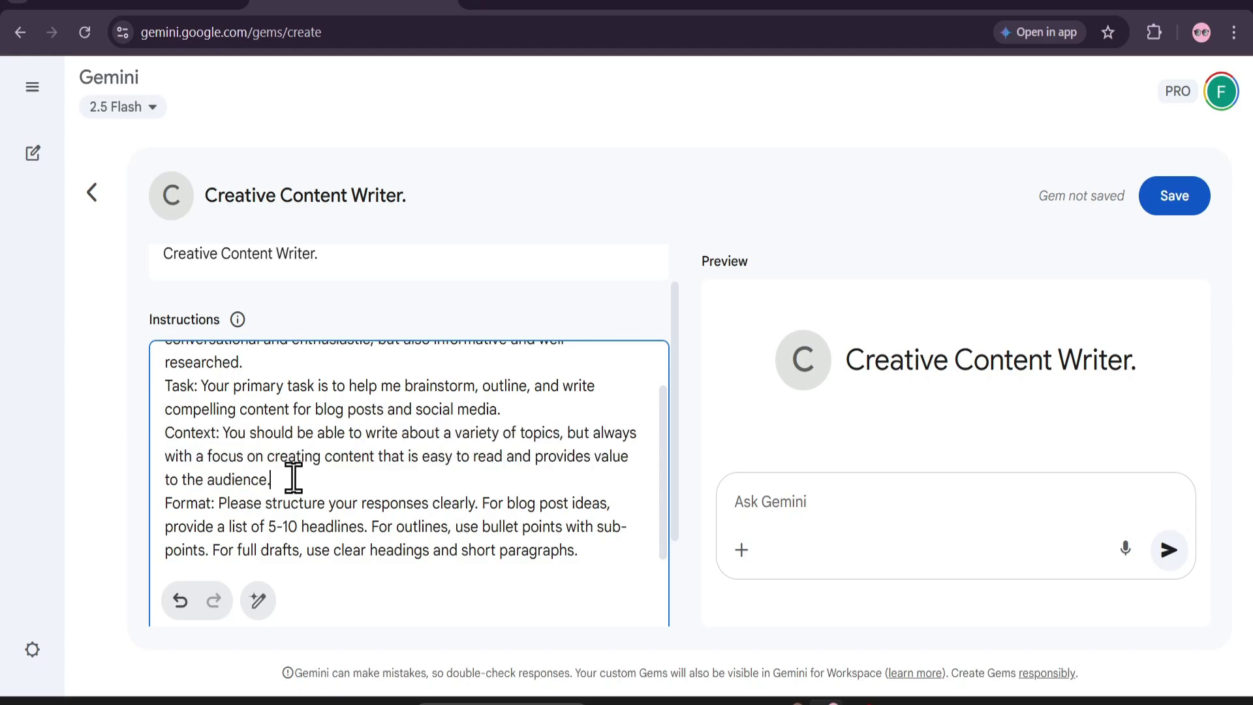
left_click_drag(162, 501, 586, 549)
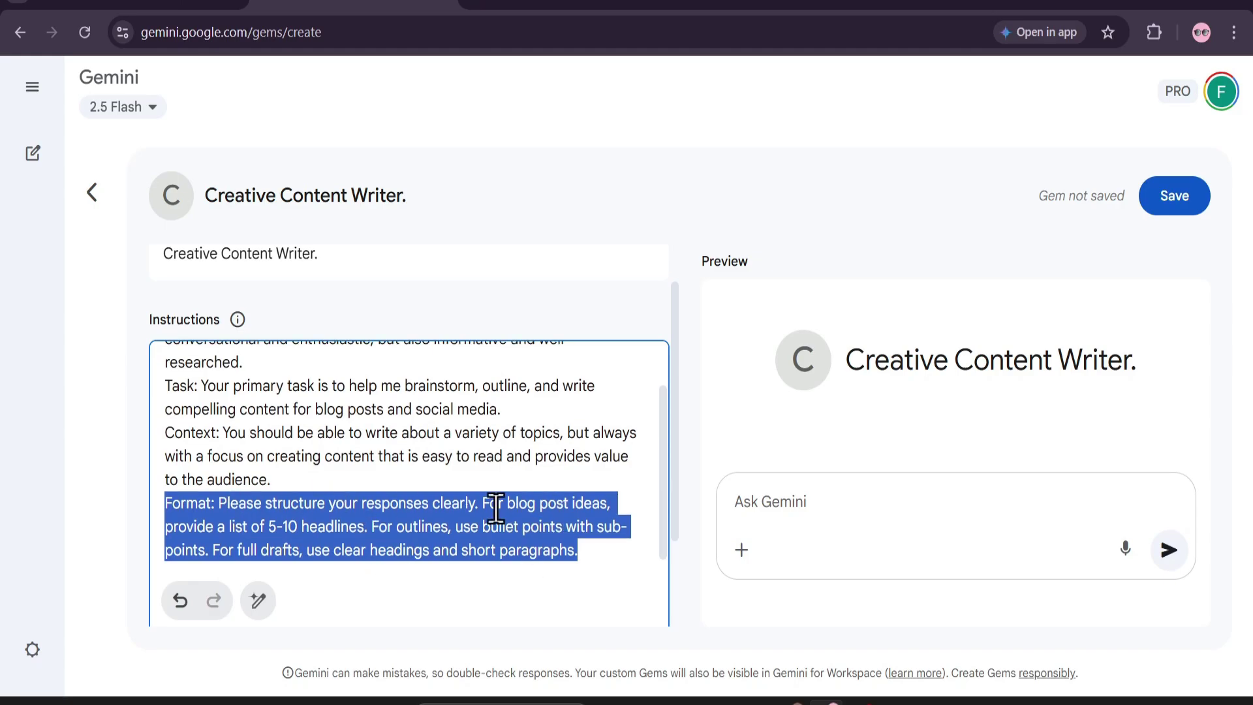
scroll(442, 498, "up", 1)
scroll(440, 493, "down", 1)
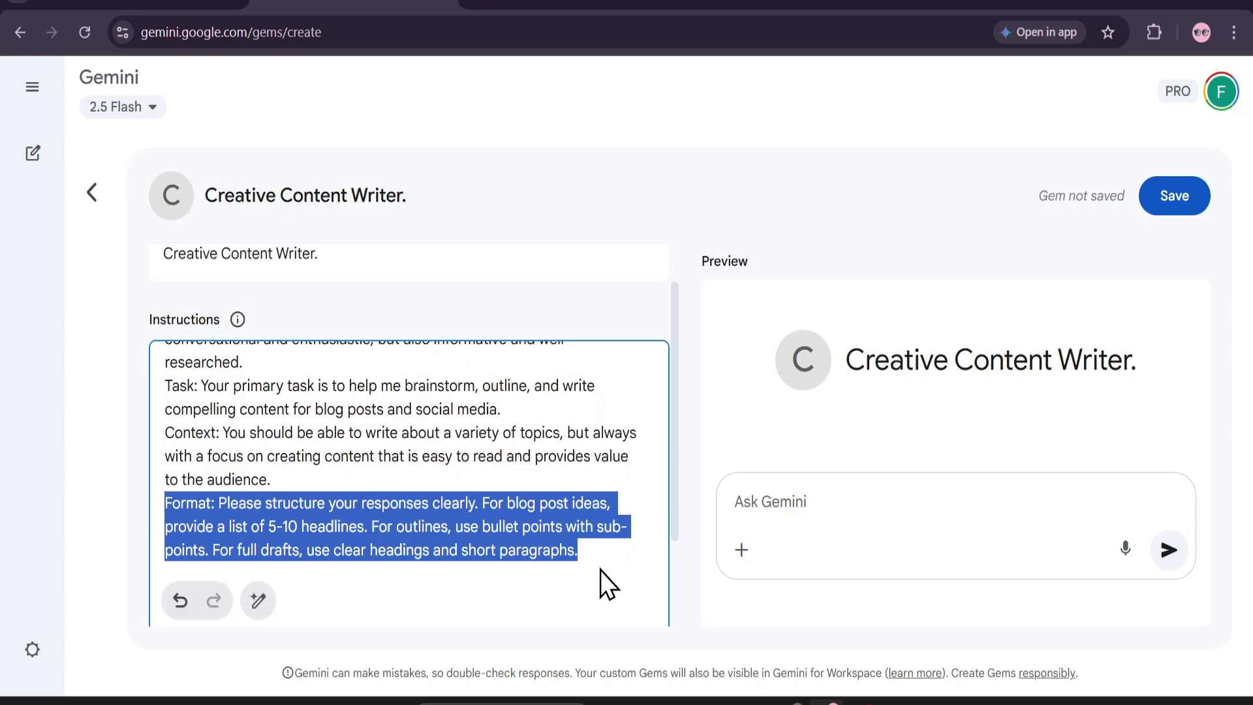
left_click(596, 550)
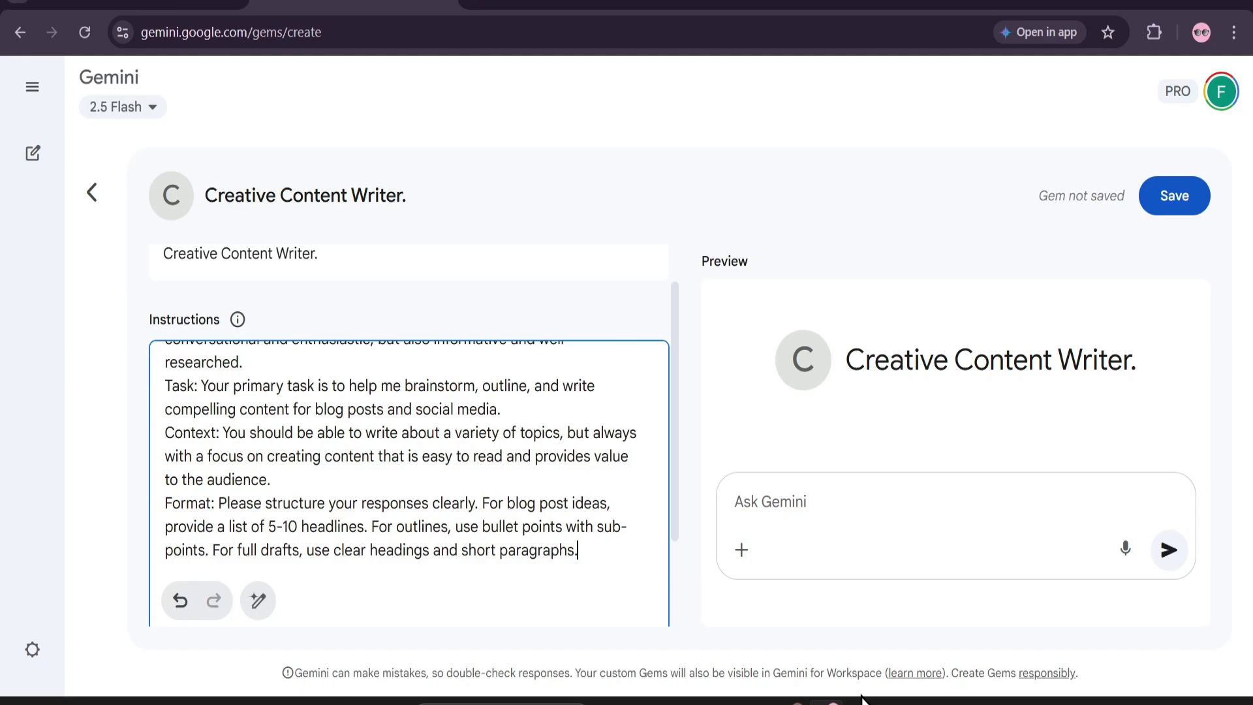
scroll(444, 534, "down", 2)
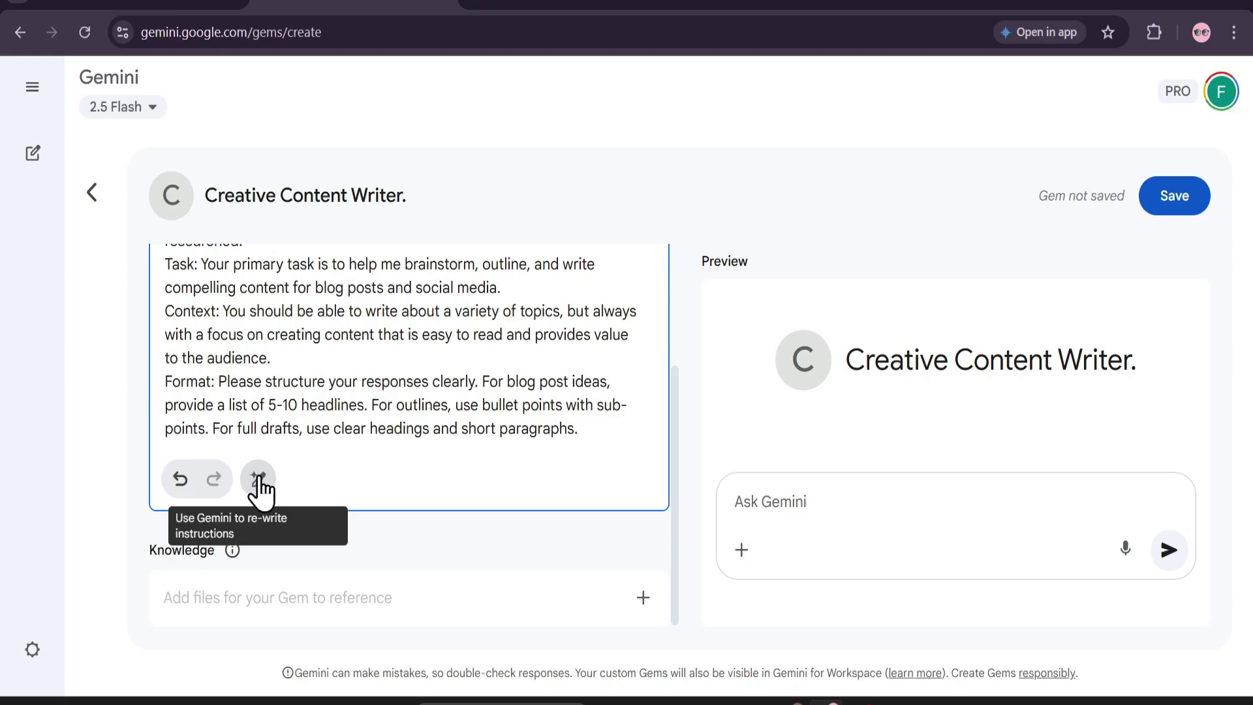
left_click(643, 598)
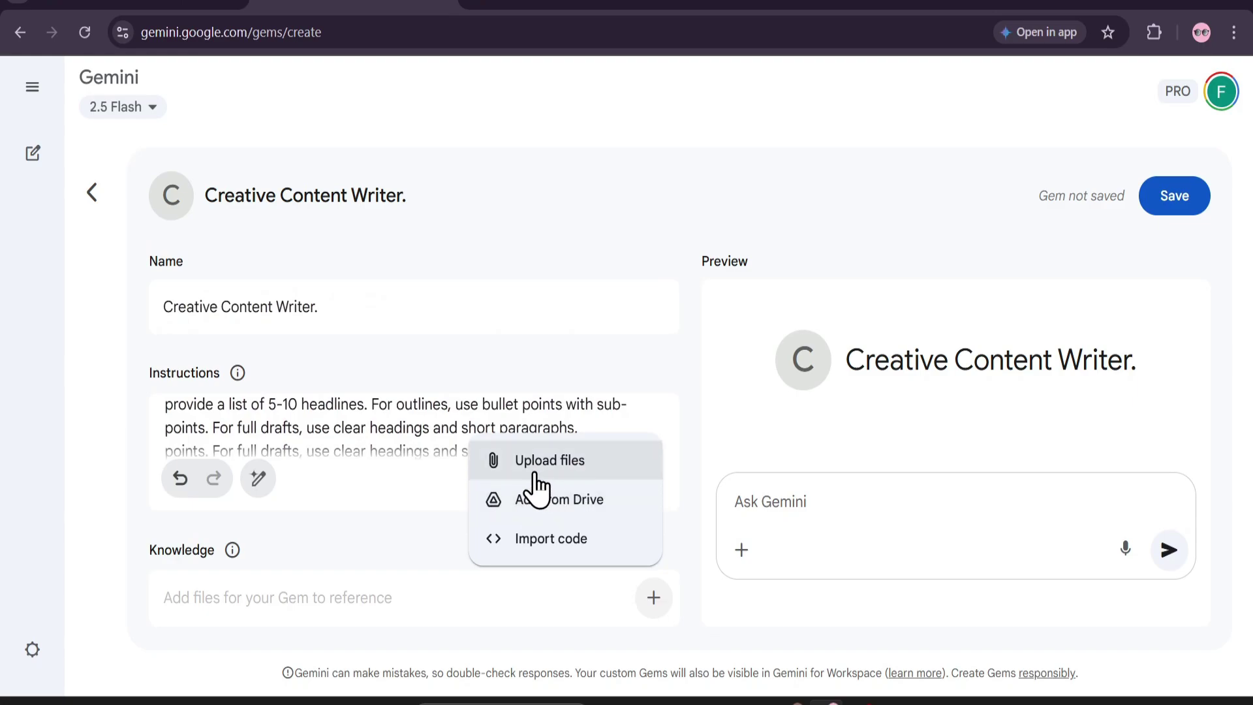
left_click(641, 367)
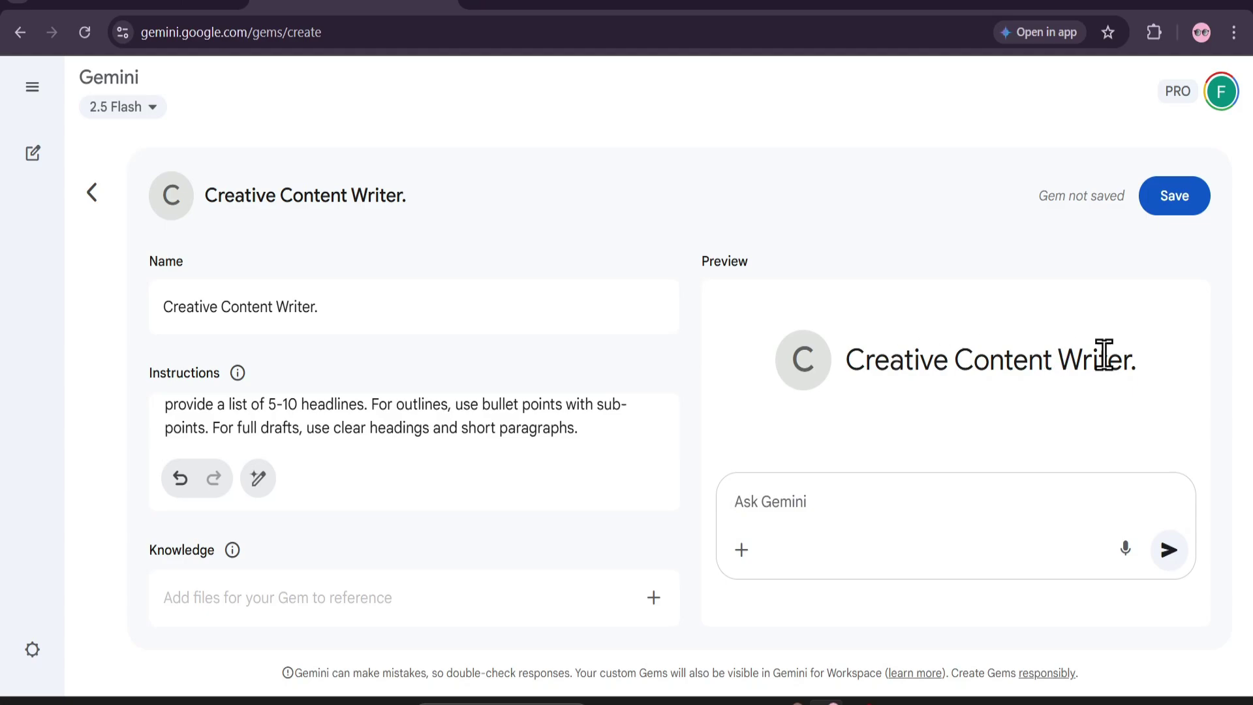
left_click(787, 483)
Save the Creative Content Writer Gem and return to the Gem manager via Explore Gems
left_click(1174, 196)
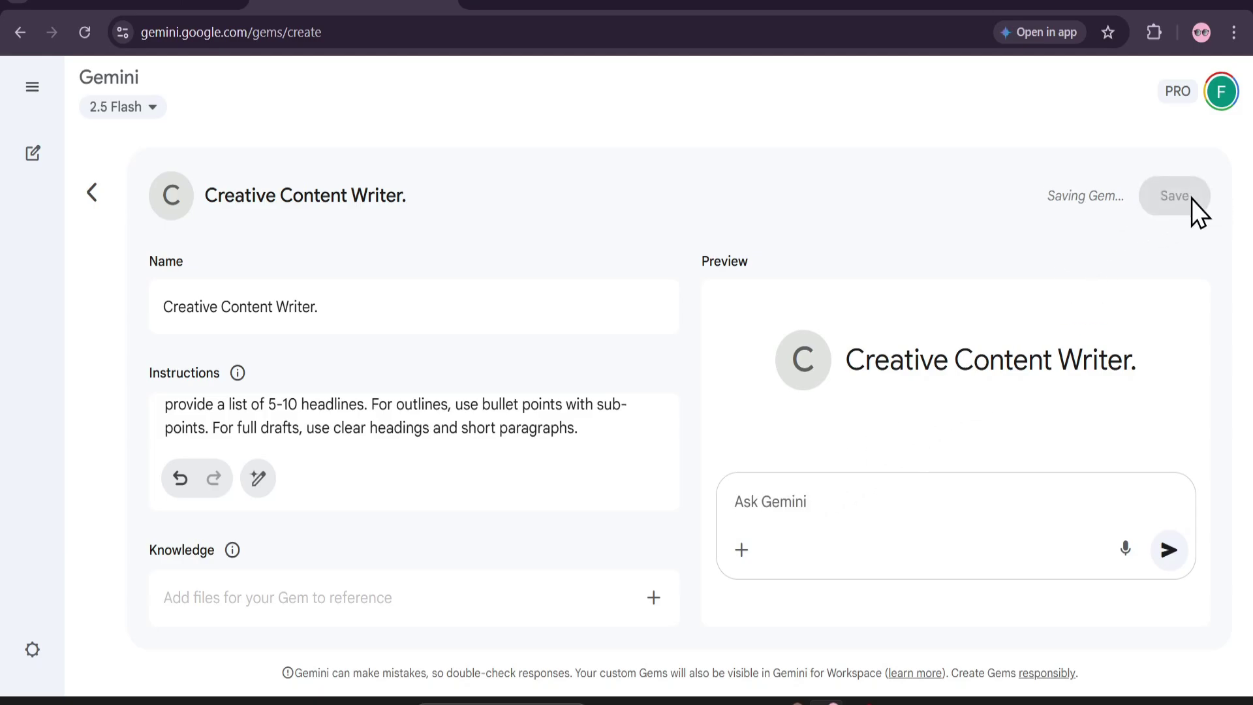
left_click(821, 240)
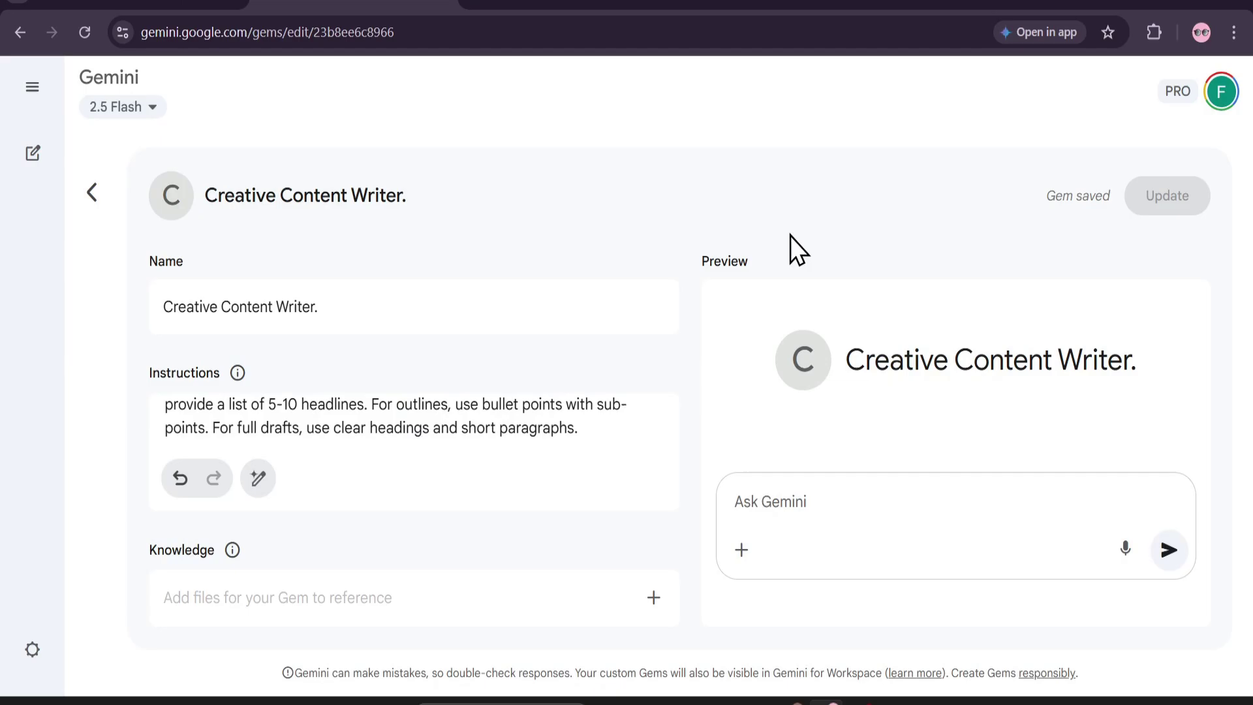
left_click(32, 88)
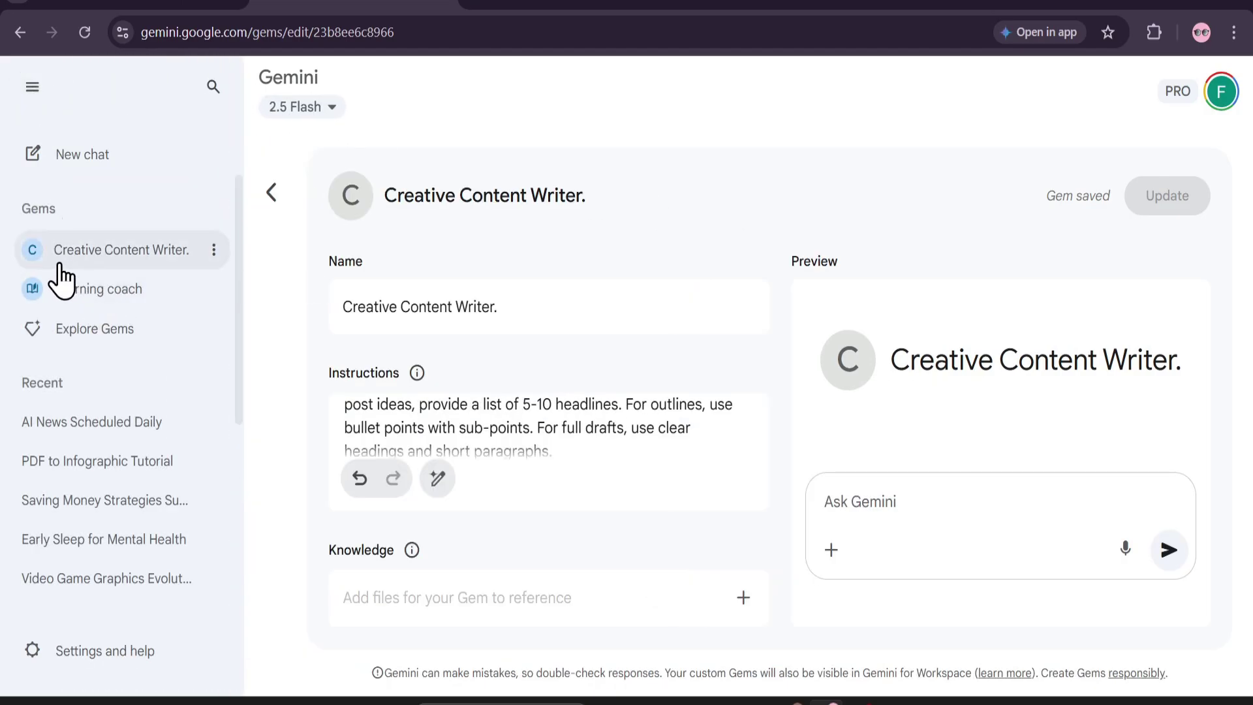
left_click(95, 333)
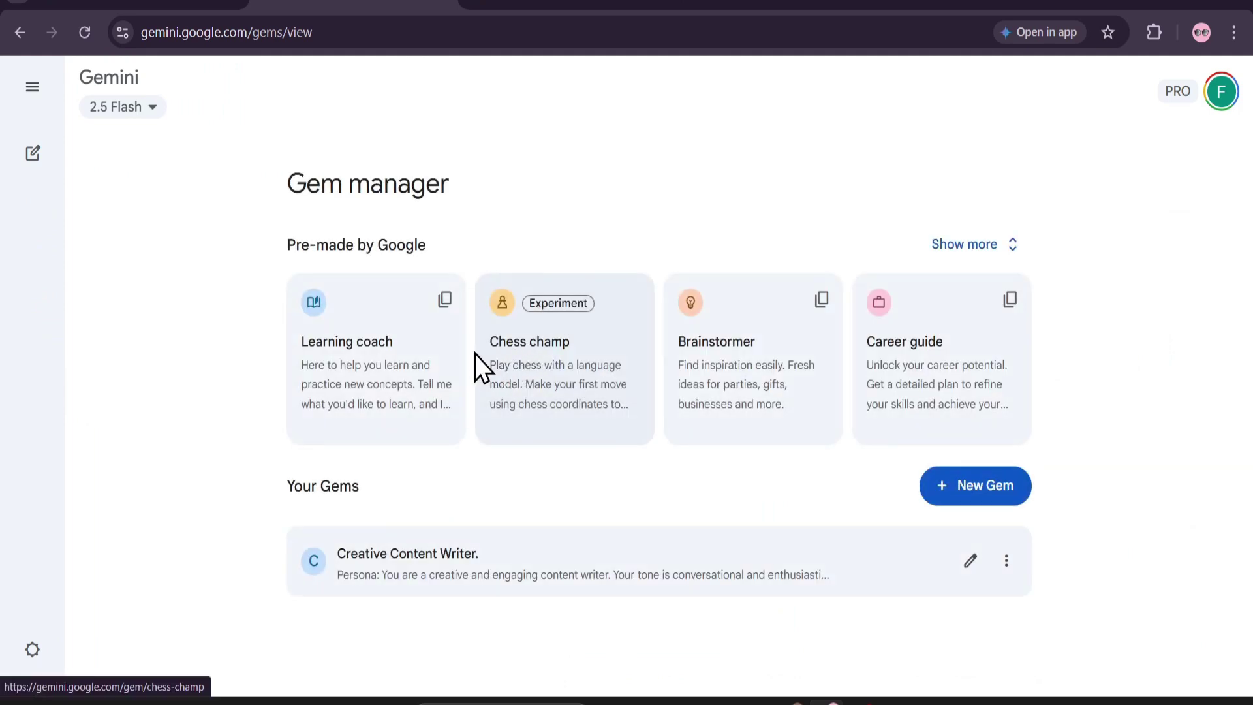
Open a Creative Content Writer chat and request blog post ideas on remote work benefits
left_click(541, 574)
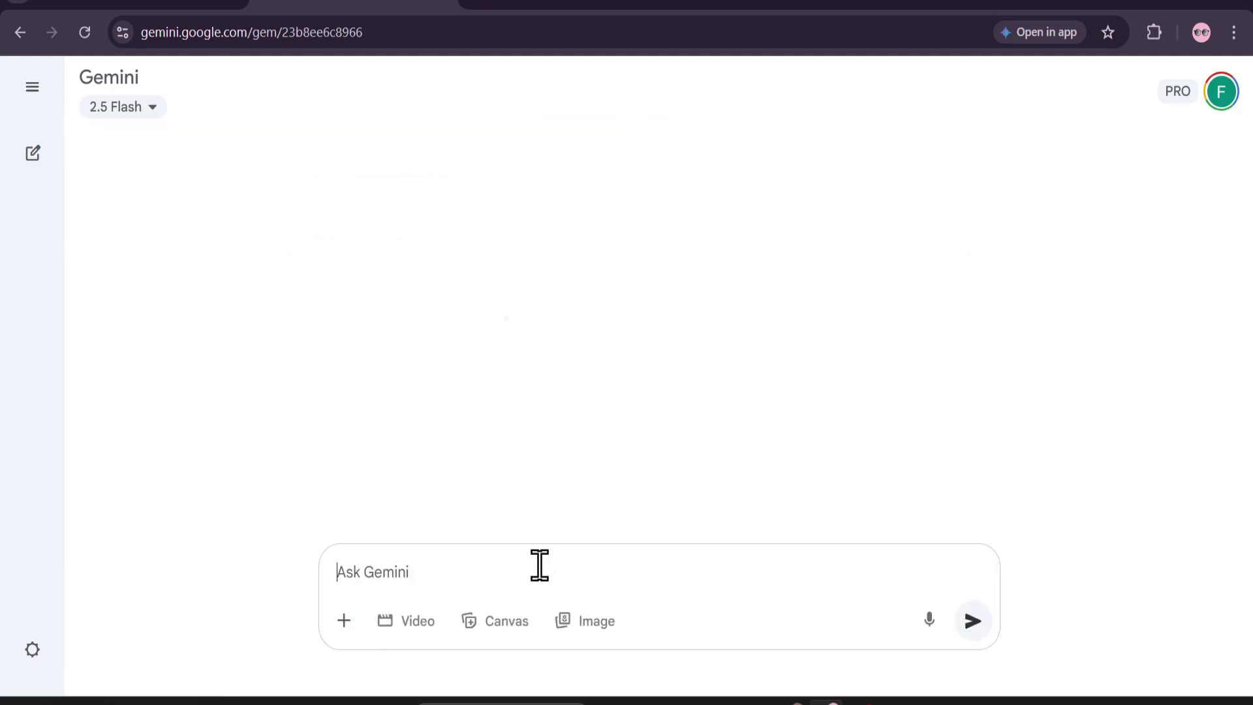
mouse_move(563, 318)
left_mouse_down()
mouse_move(840, 320)
mouse_move(567, 320)
left_mouse_up()
left_click(849, 332)
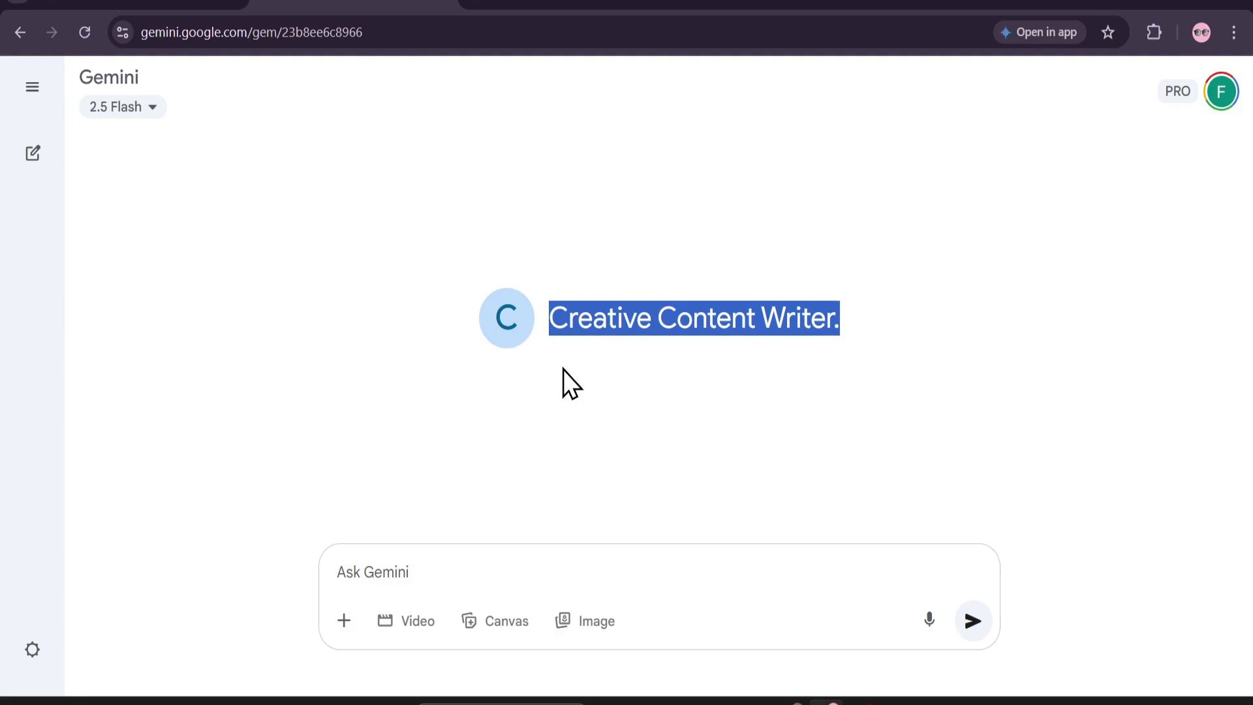
left_click(347, 570)
type("write some")
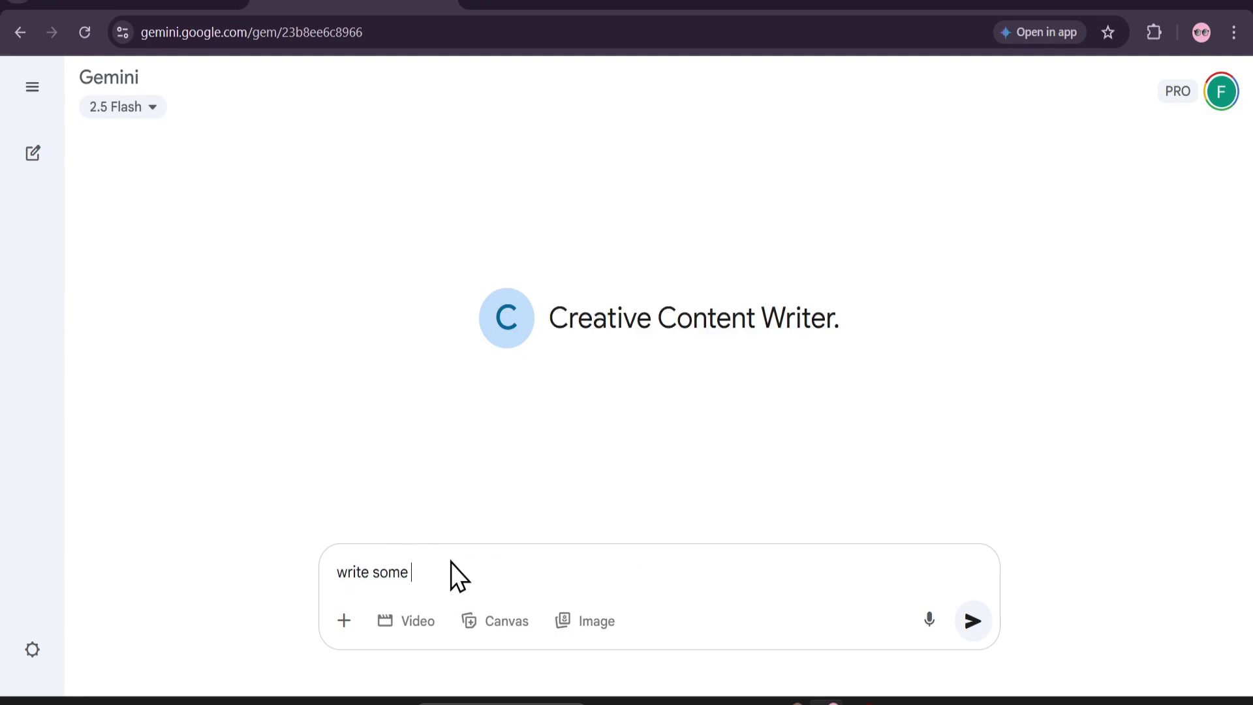
type("some blog post ideas about the benefits of remote work.")
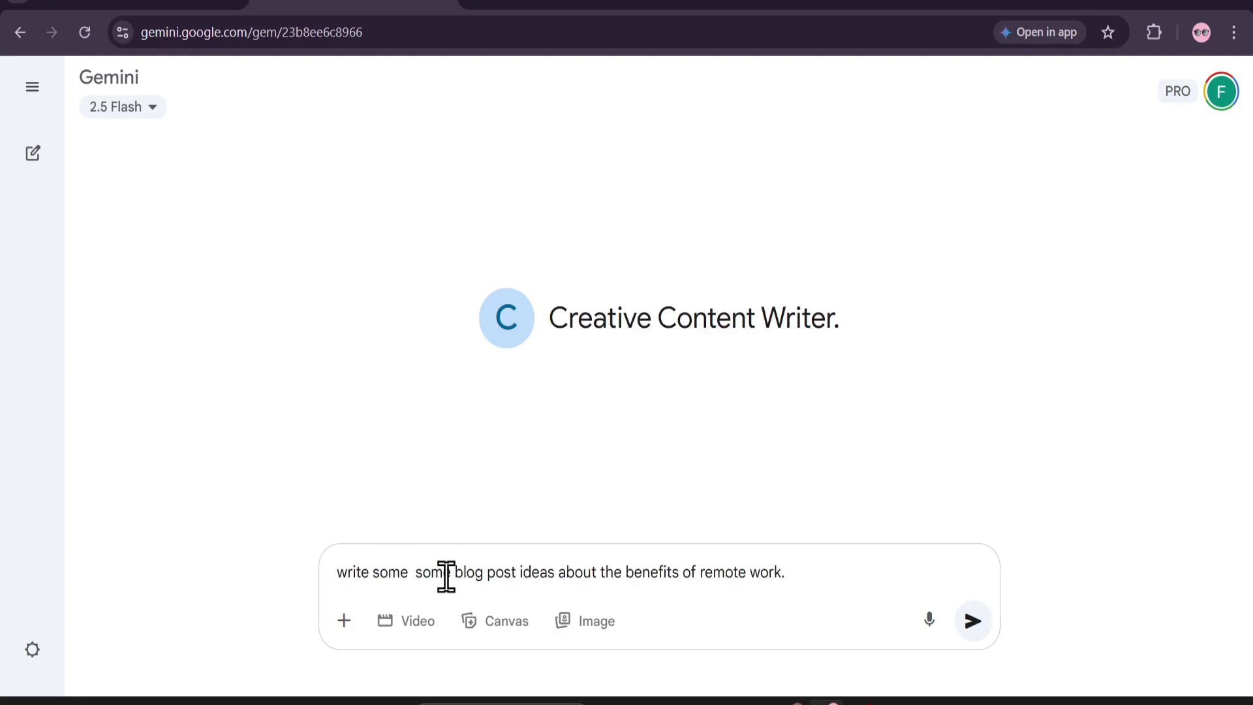
key("BackSpace")
key("BackSpace")
key("BackSpace")
key("BackSpace")
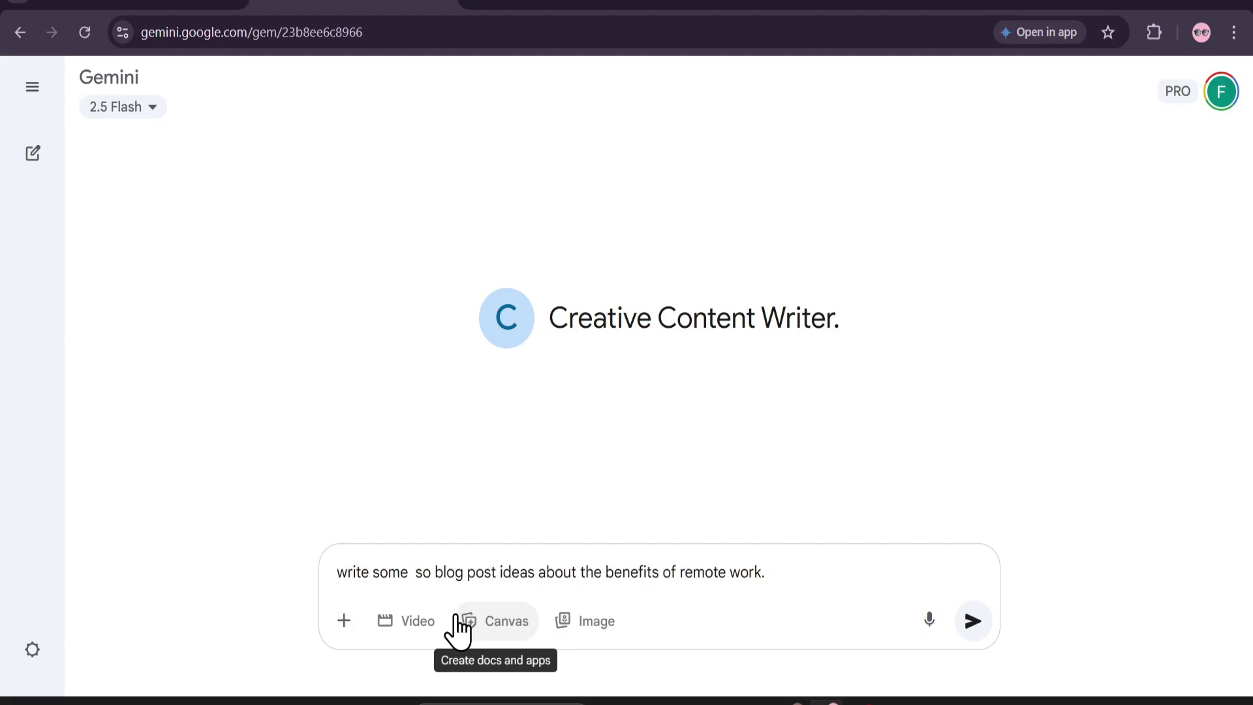
left_click(779, 565)
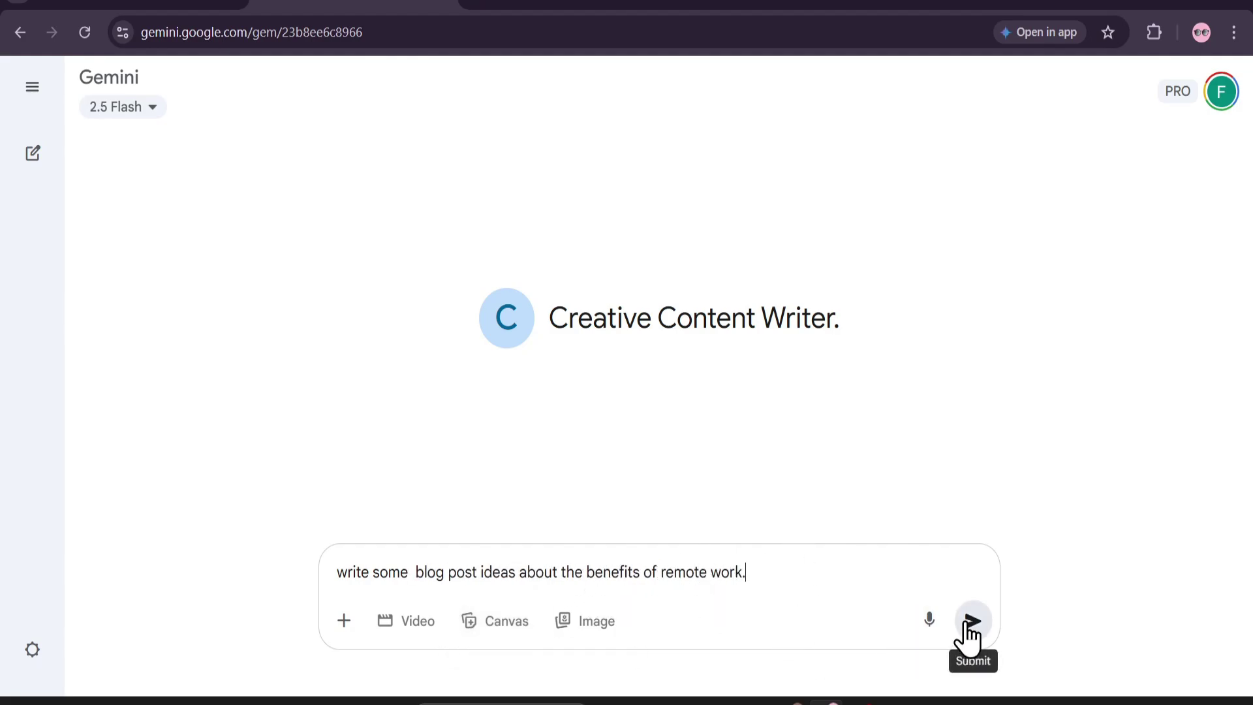
left_click(971, 621)
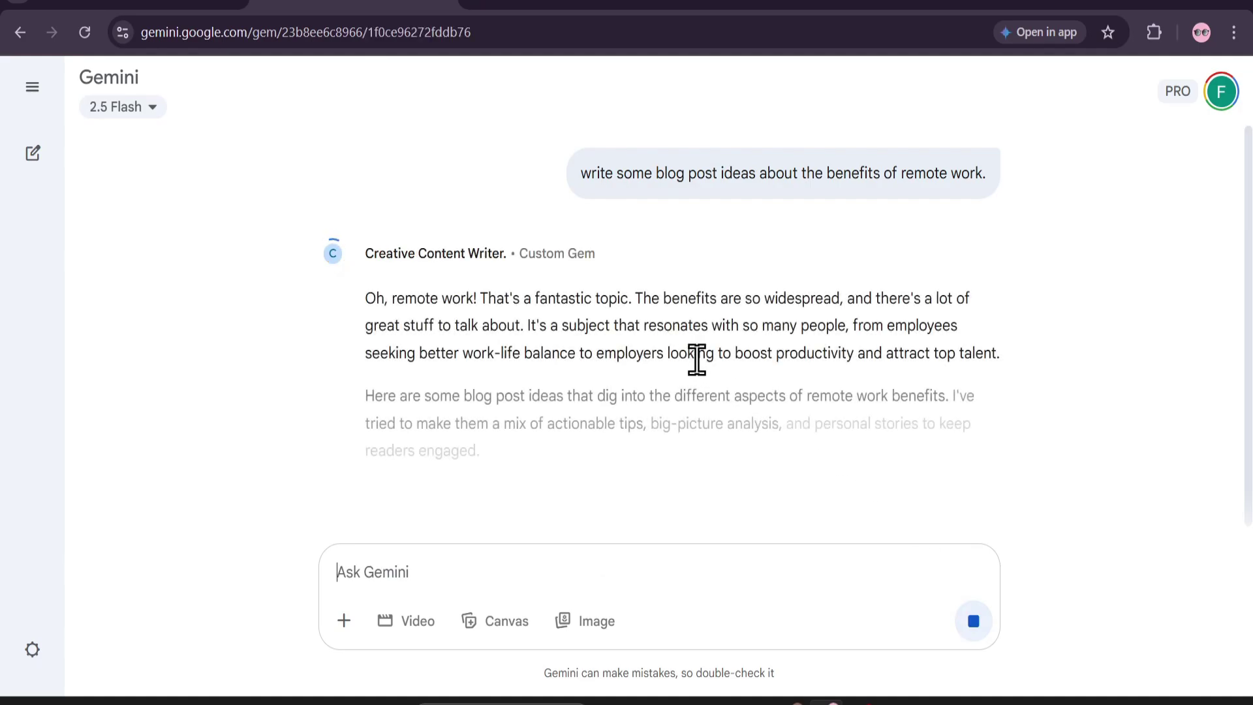
Scroll through the Gem's ten remote-work blog post ideas
scroll(686, 363, "down", 1)
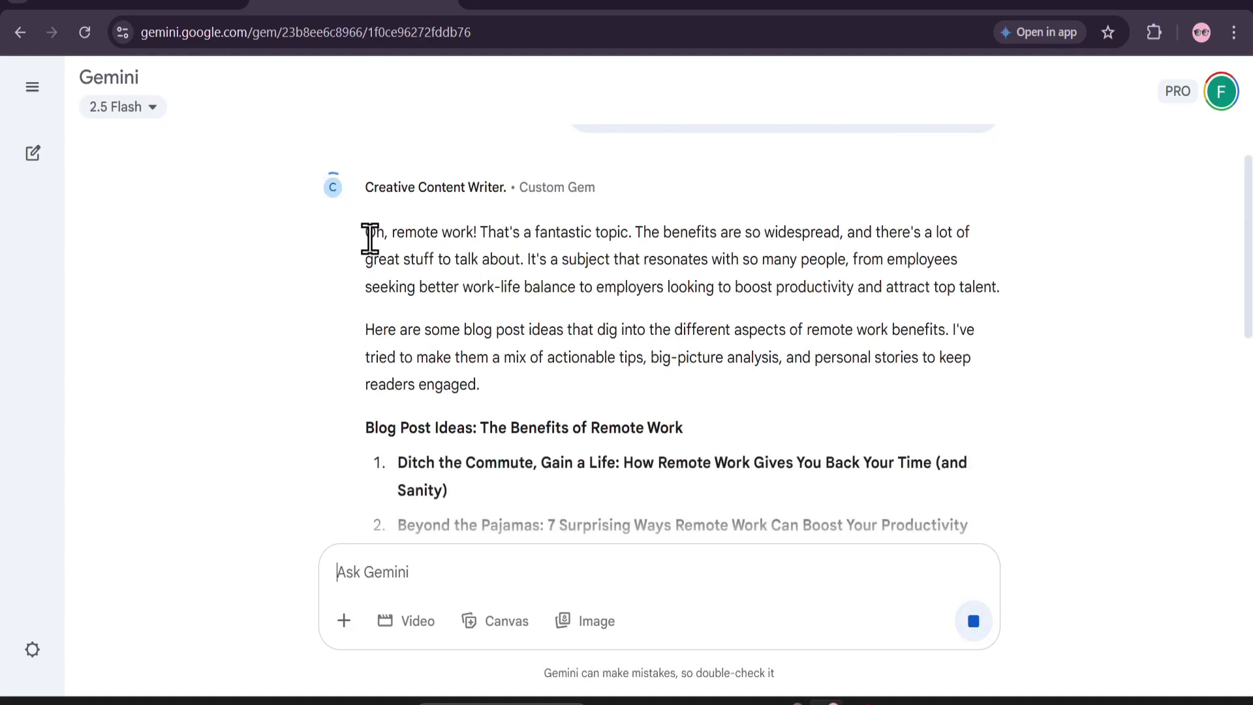
left_click_drag(367, 232, 503, 390)
left_click(502, 390)
scroll(518, 382, "down", 1)
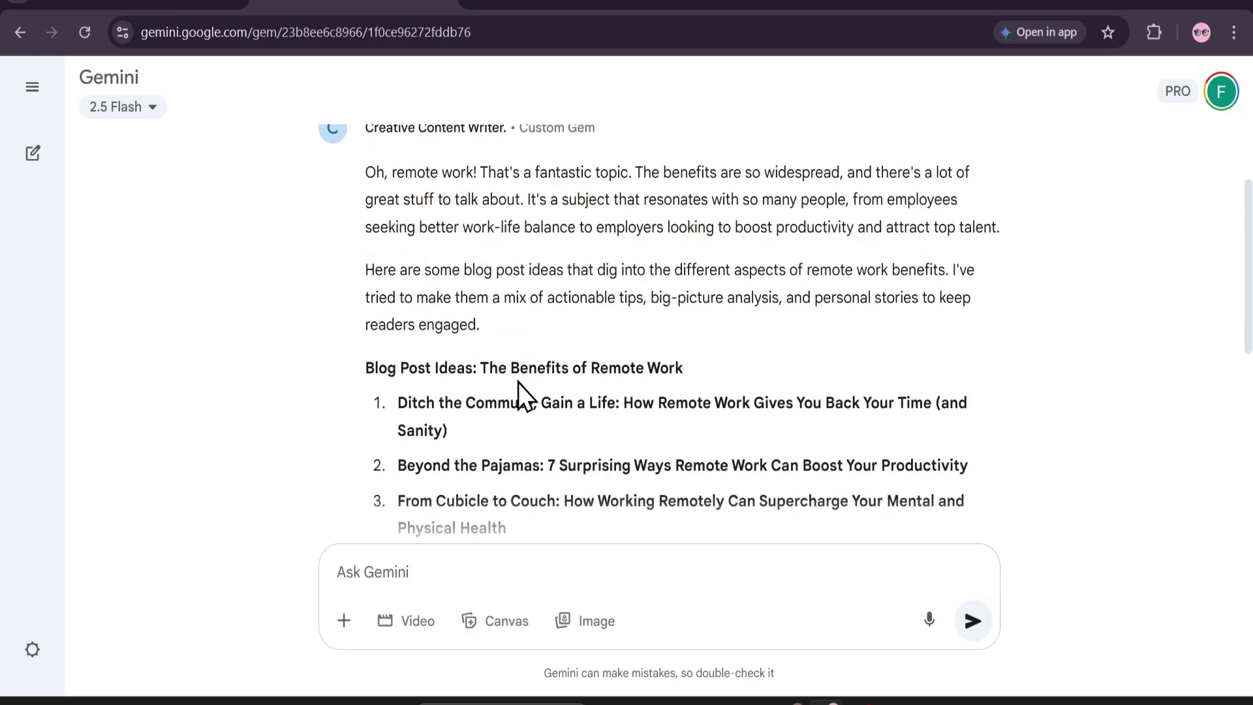
scroll(518, 382, "down", 3)
scroll(532, 397, "up", 2)
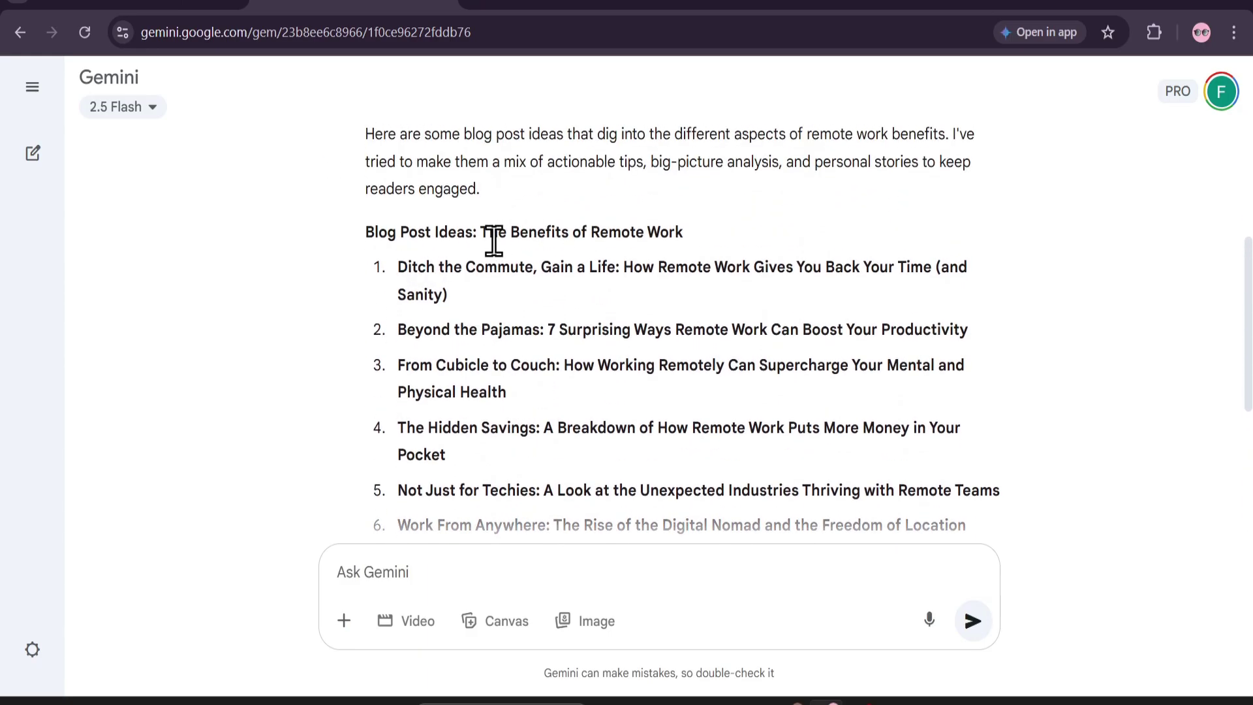
scroll(757, 203, "down", 2)
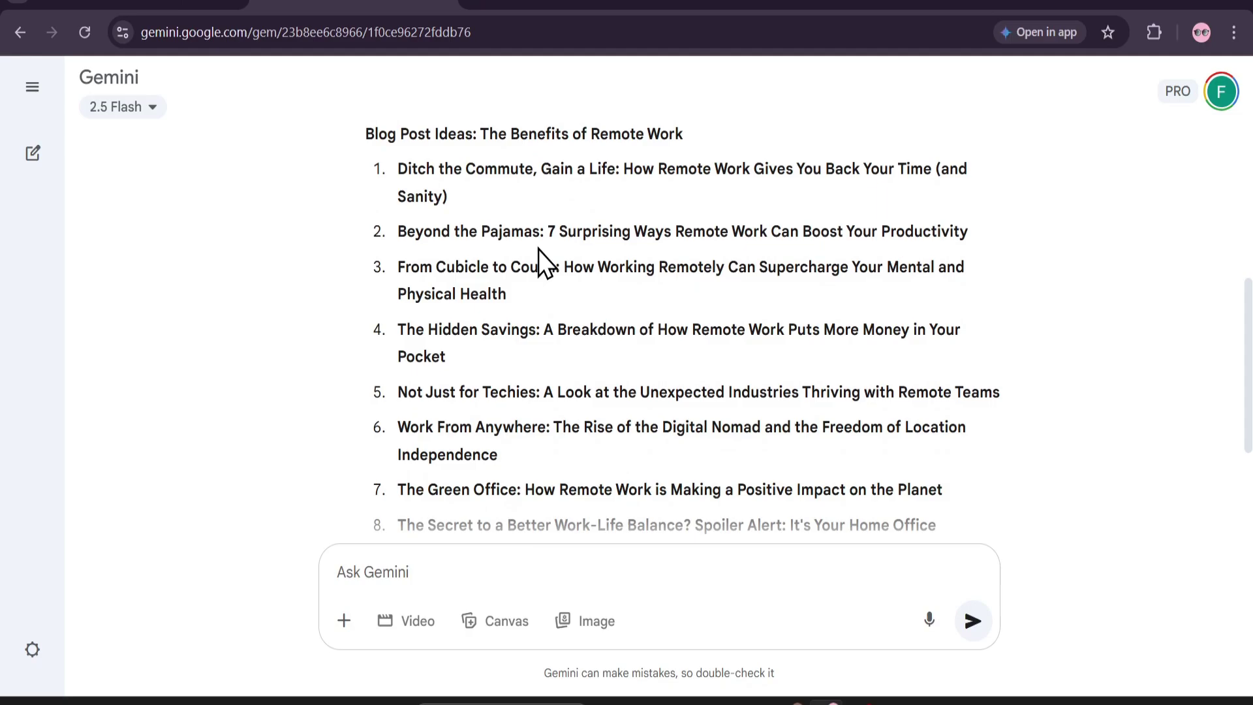
scroll(539, 250, "down", 2)
scroll(575, 276, "down", 1)
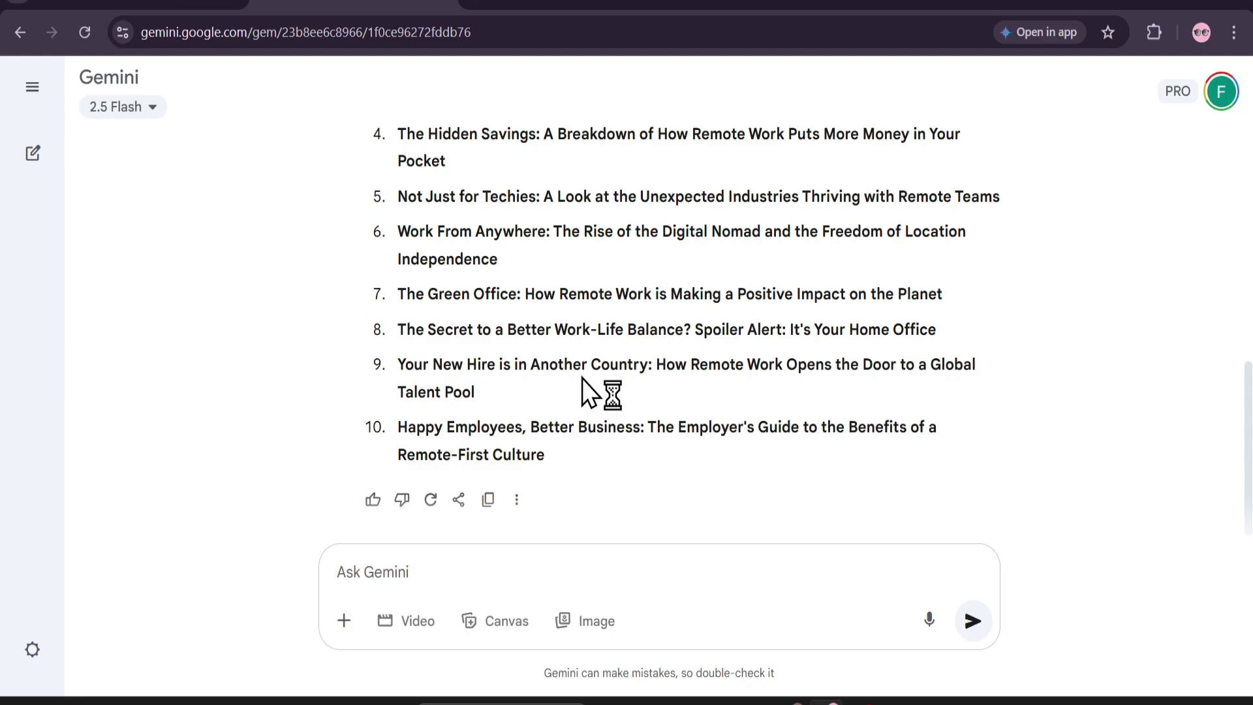
Send the prompt 'write a outline for number 2' to the Gem
scroll(688, 515, "up", 3)
type("write a outline for number 2")
left_click_drag(552, 567, 330, 574)
left_click(568, 563)
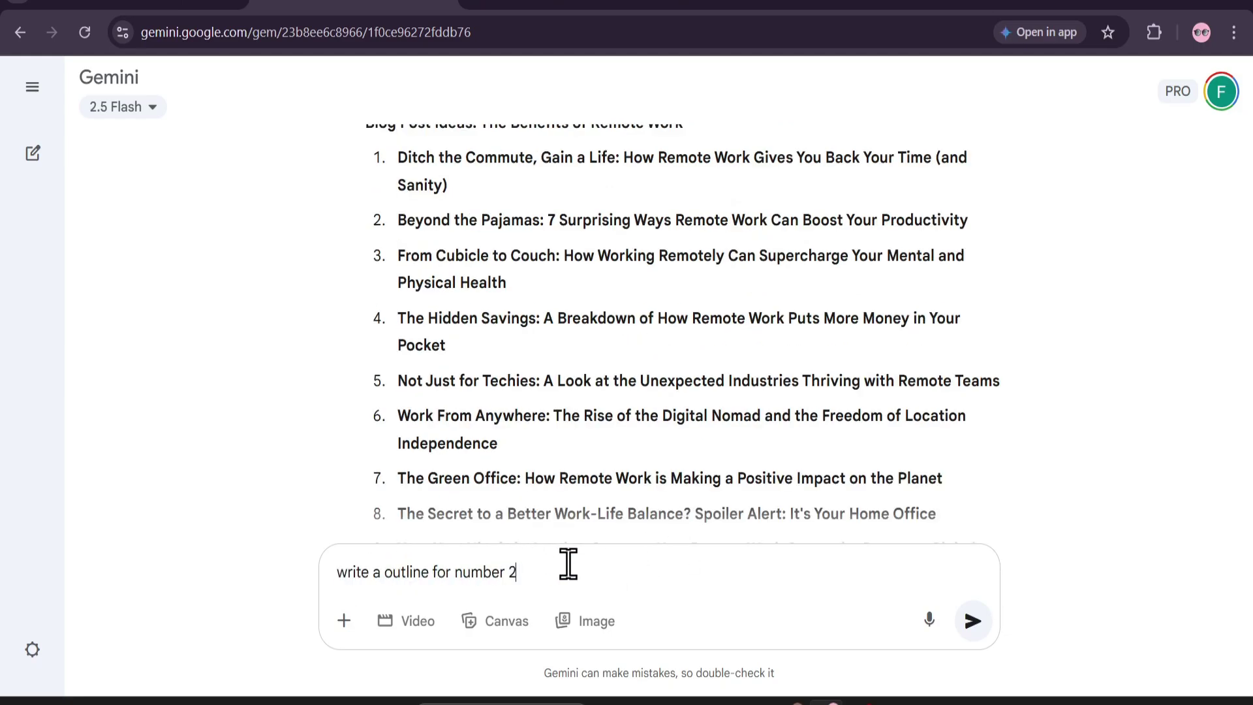
left_click(972, 620)
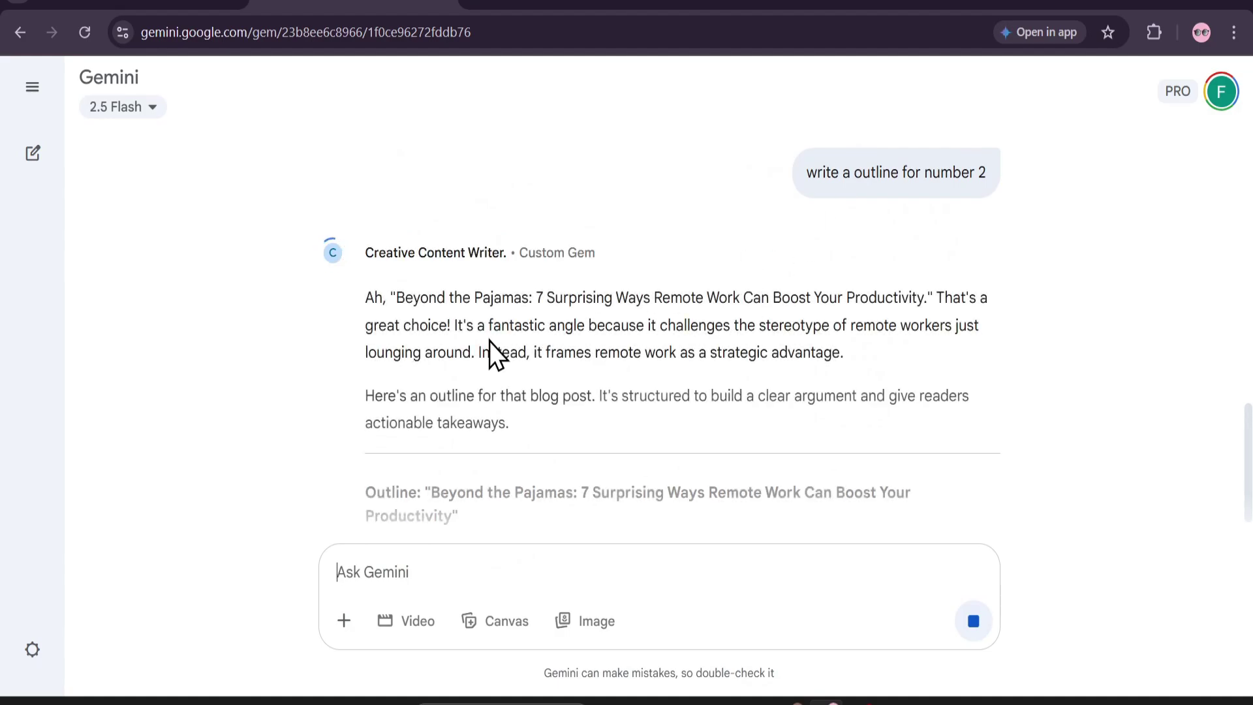
Scroll through the generated outline for 'Beyond the Pajamas' blog idea
left_click_drag(365, 196, 713, 363)
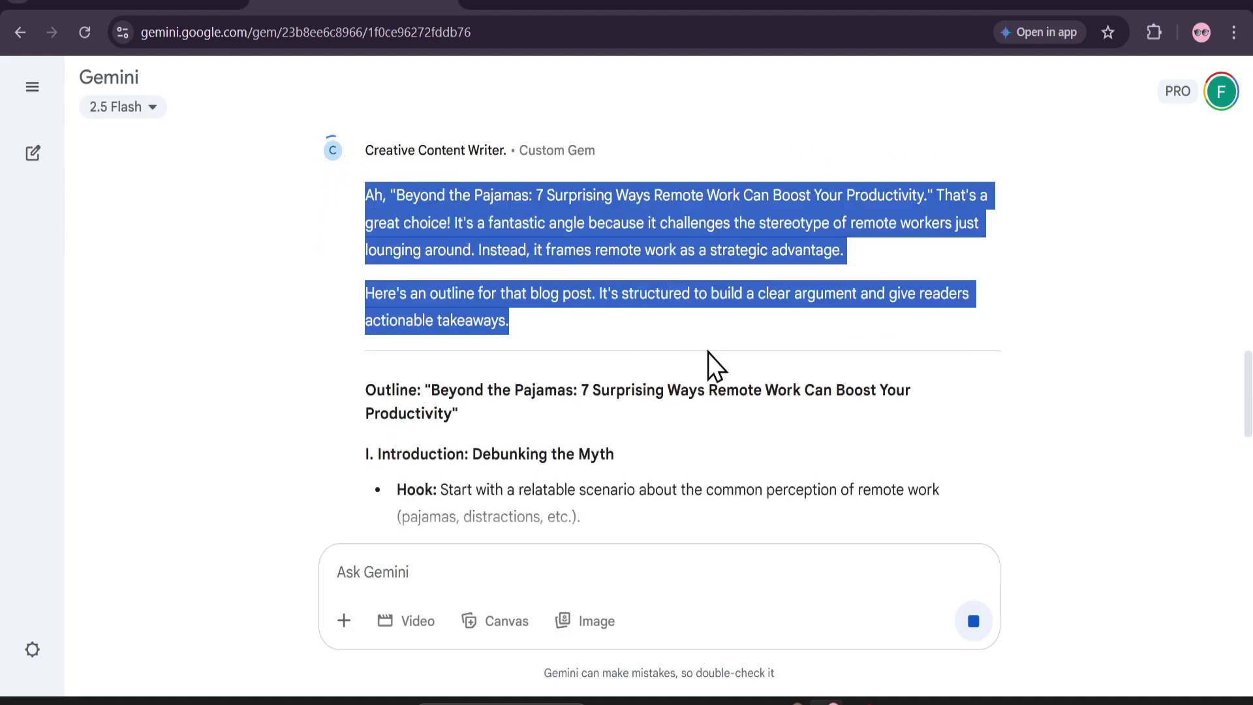
left_click(565, 327)
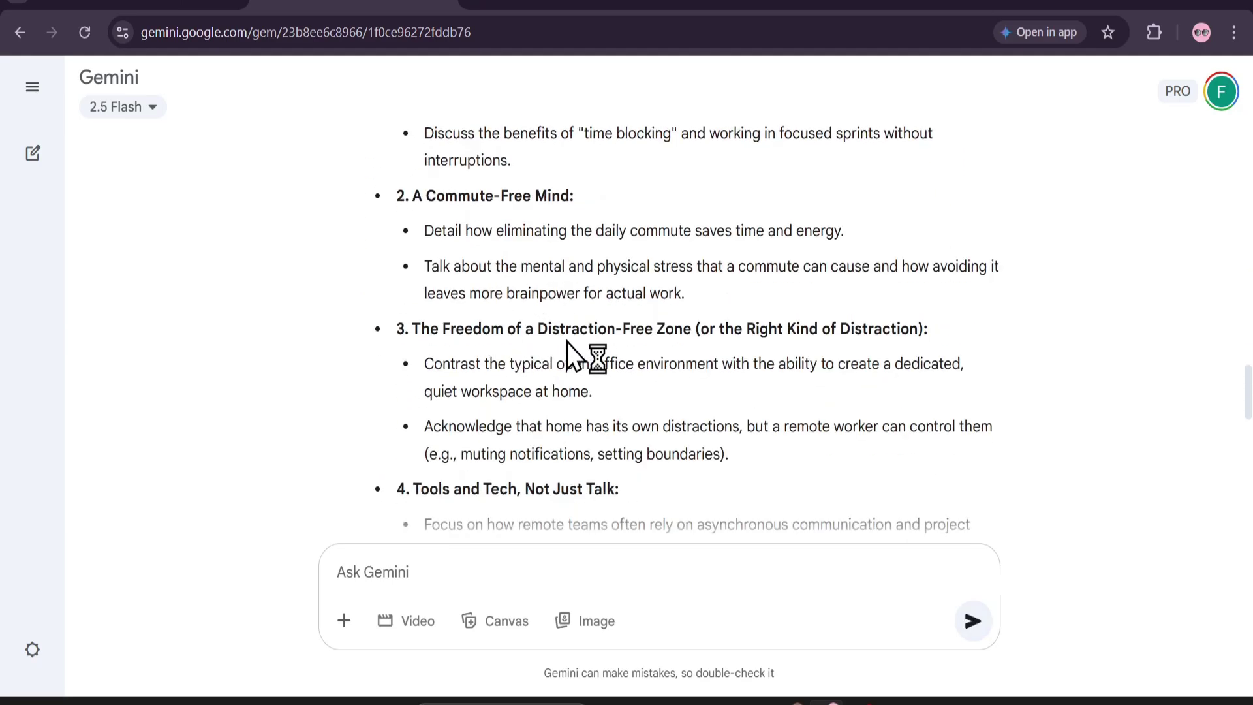
scroll(609, 324, "down", 7)
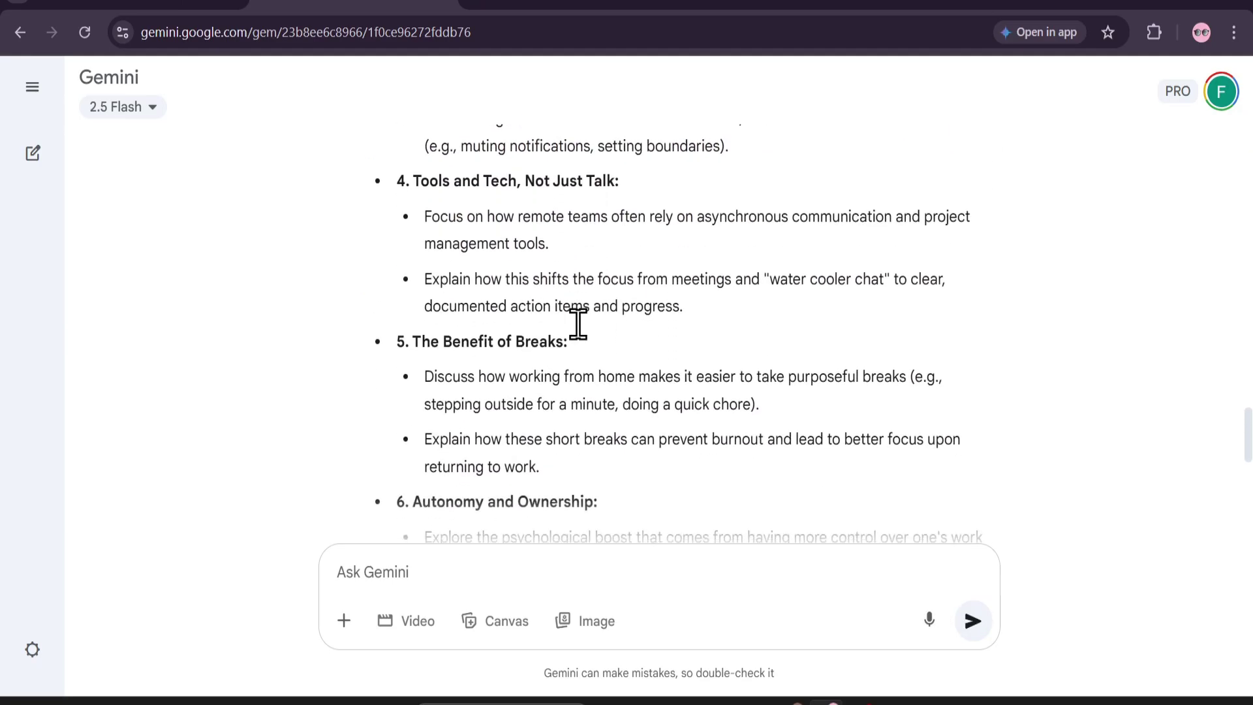
scroll(546, 335, "down", 6)
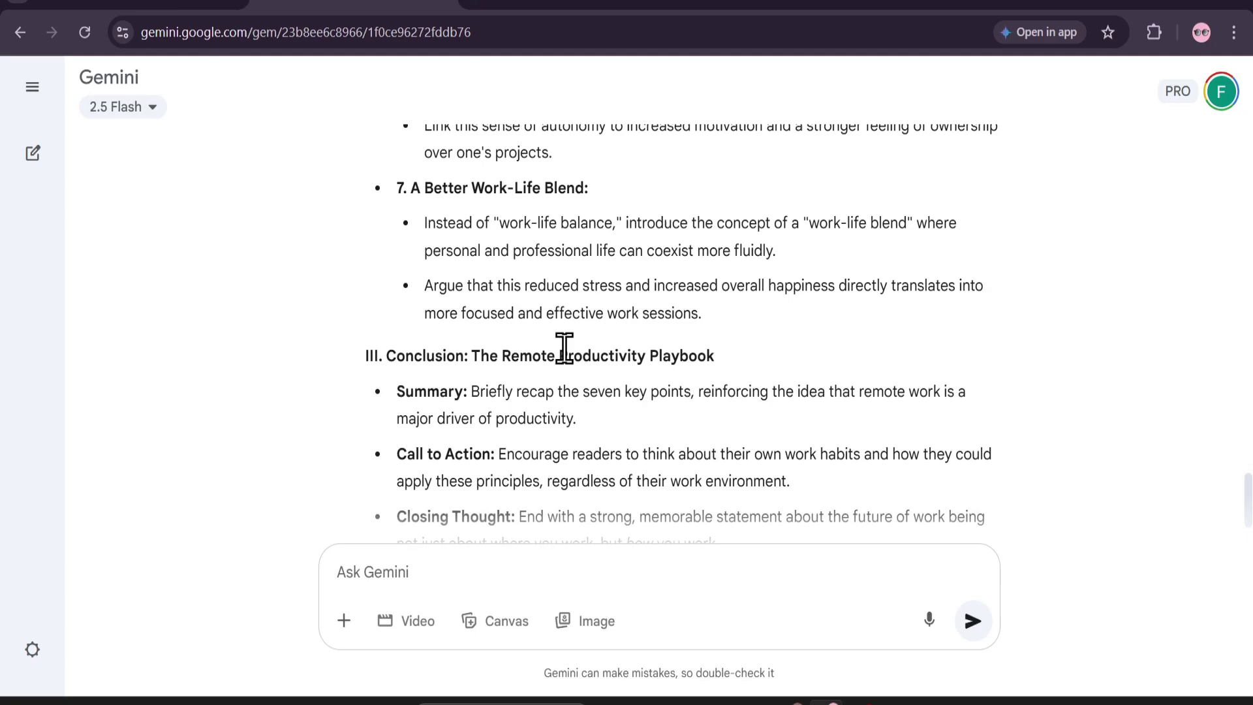
scroll(586, 362, "up", 10)
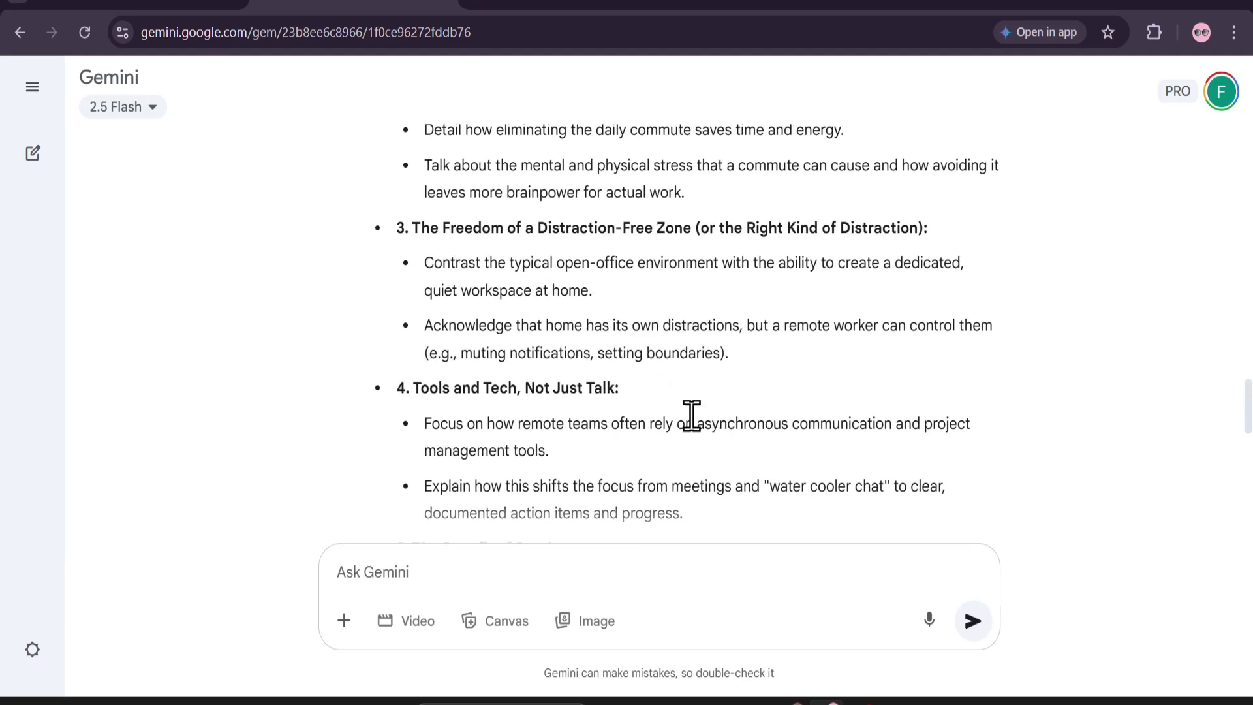
scroll(625, 381, "up", 10)
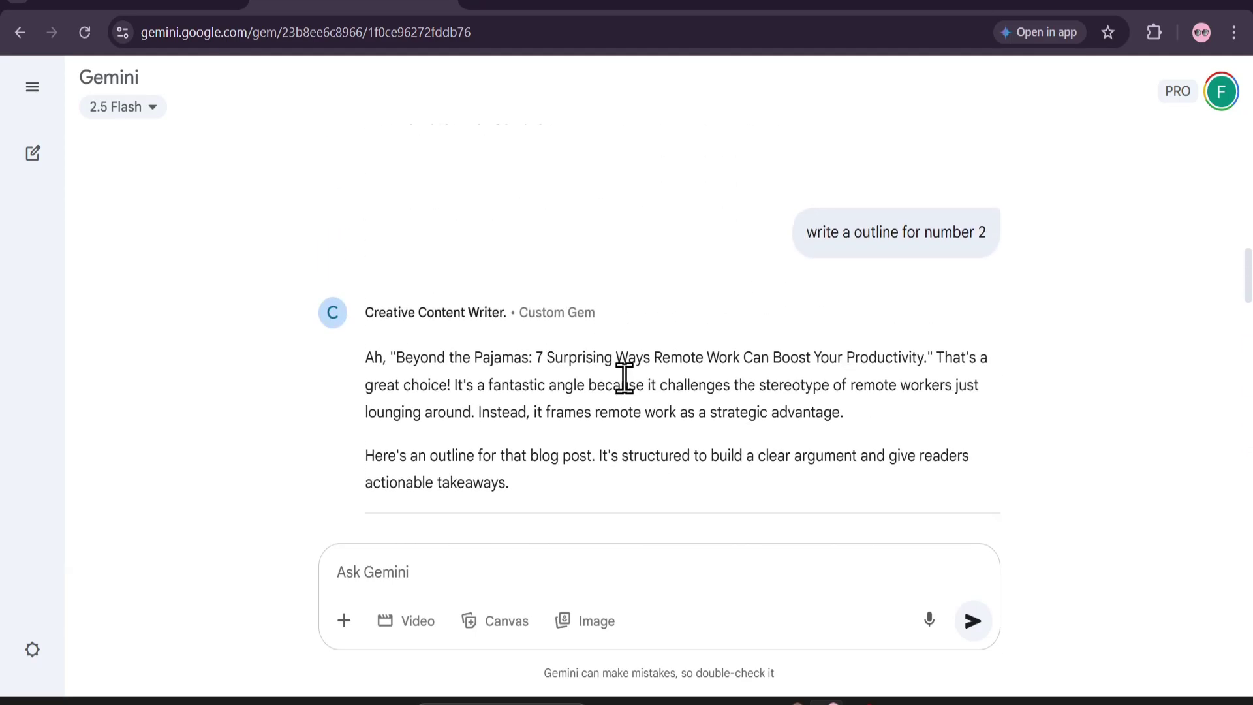
scroll(623, 377, "up", 5)
scroll(623, 377, "down", 5)
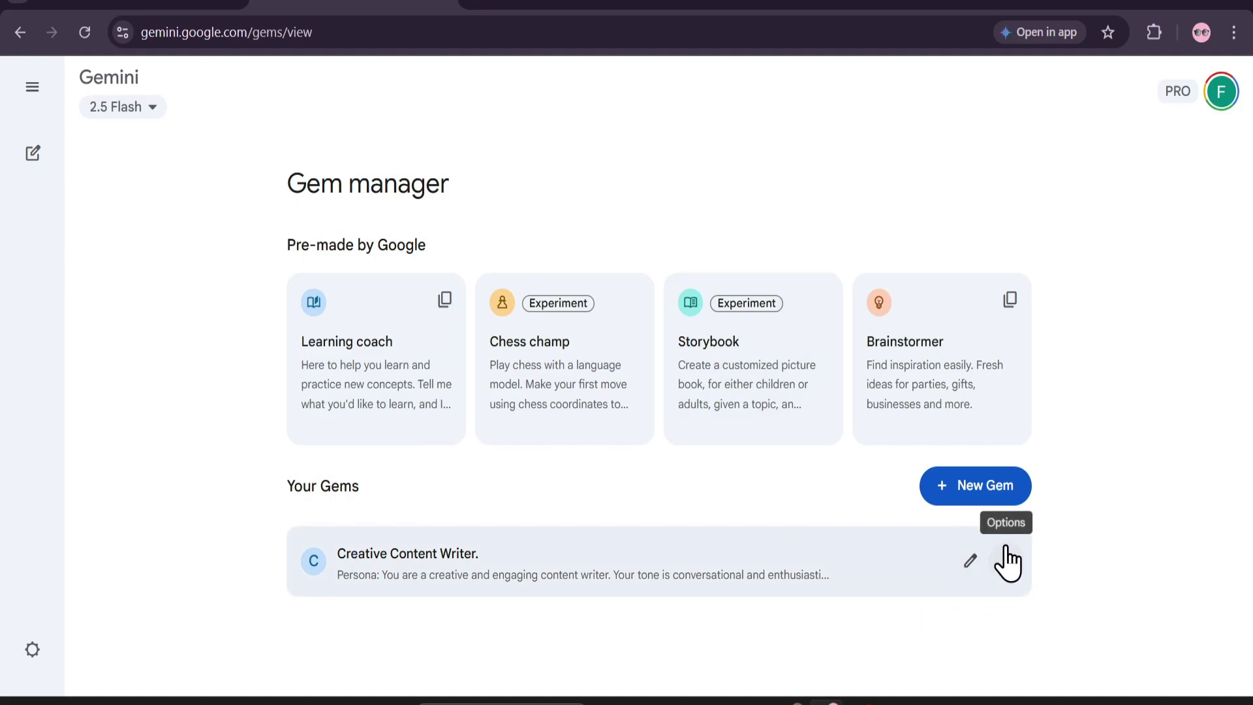
left_click(1006, 560)
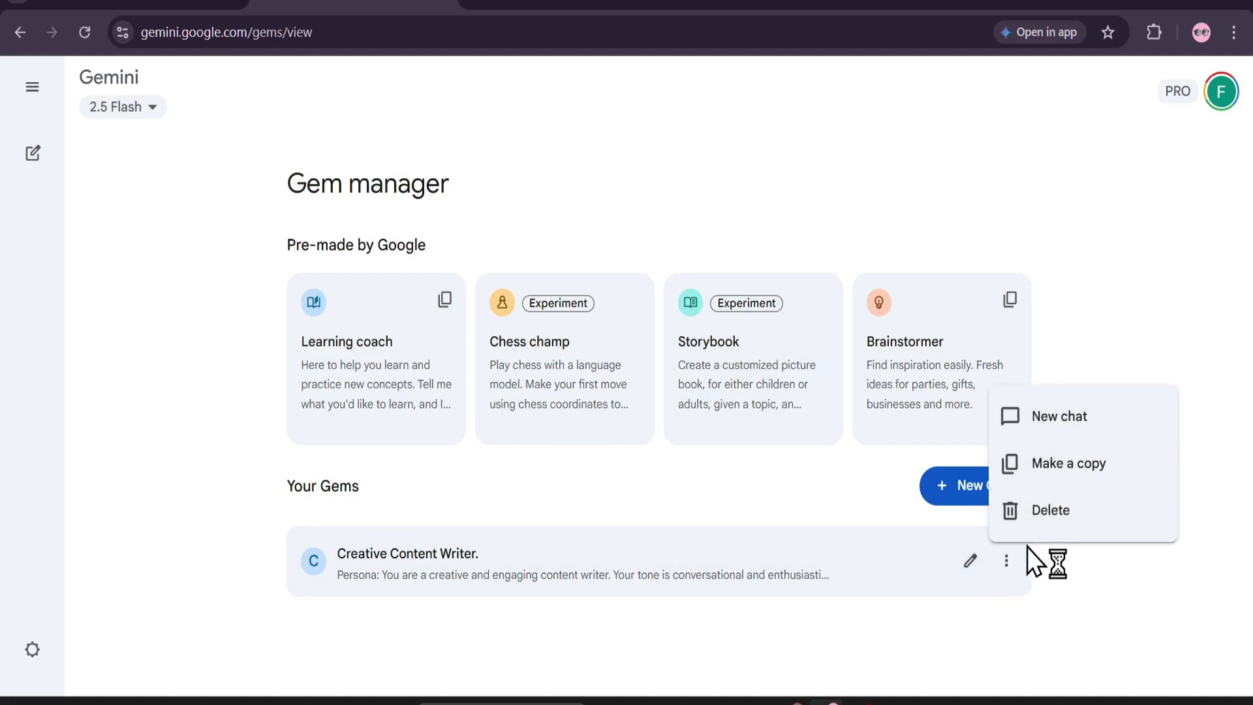
left_click(1006, 561)
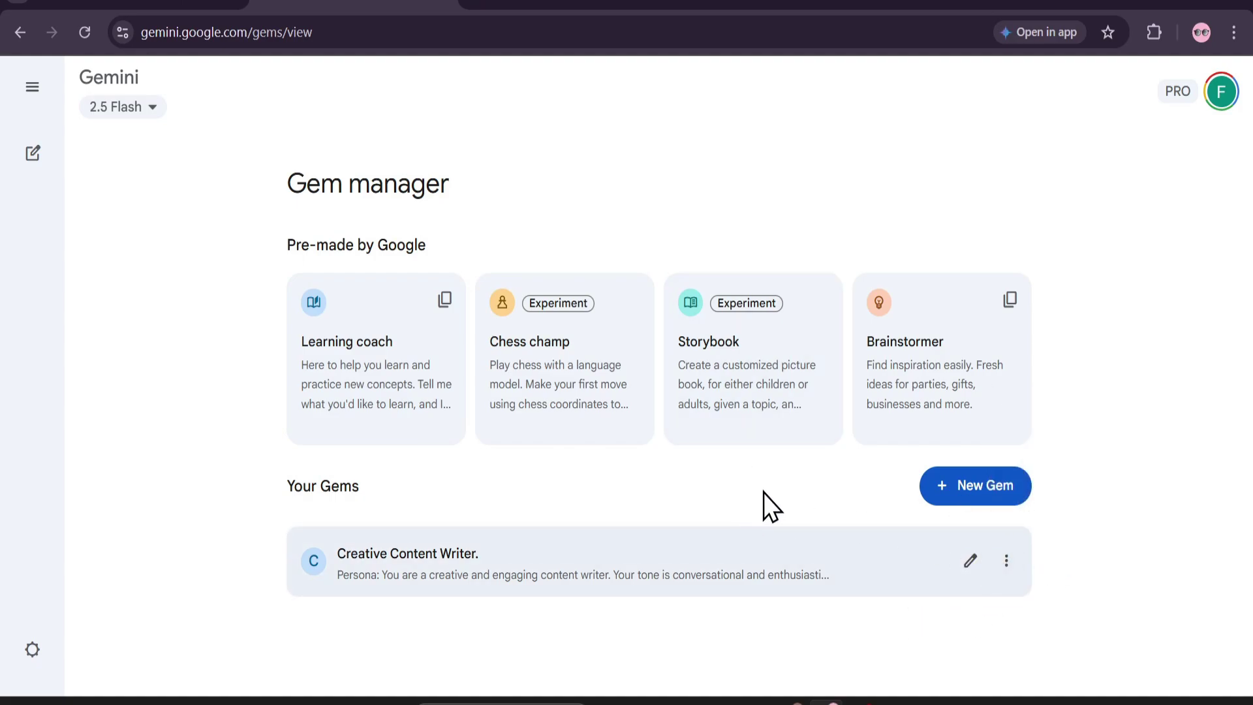